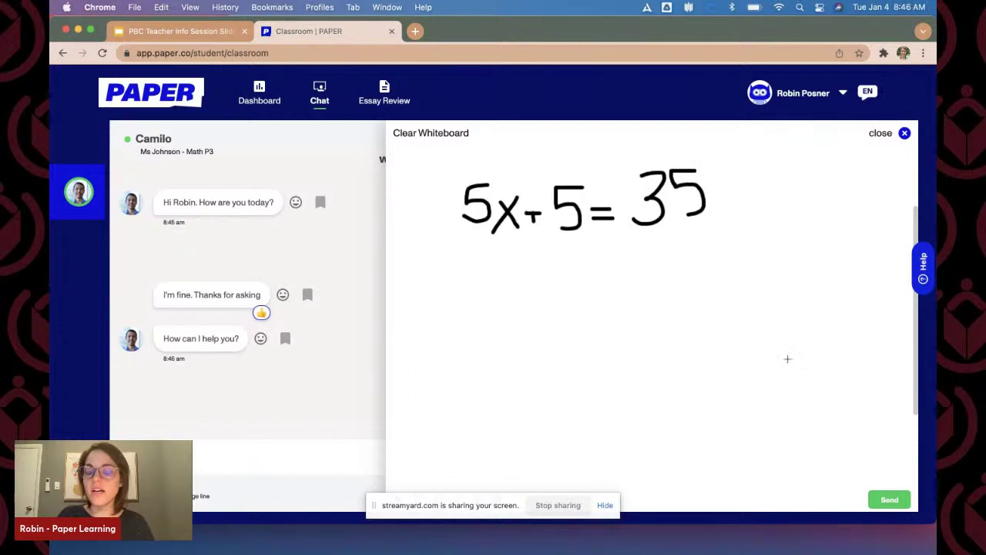
# Send the whiteboard equation 5x + 5 = 35 to the tutor and reply "I'm not sure. I think I need to isolate x"
pyautogui.click(888, 501)
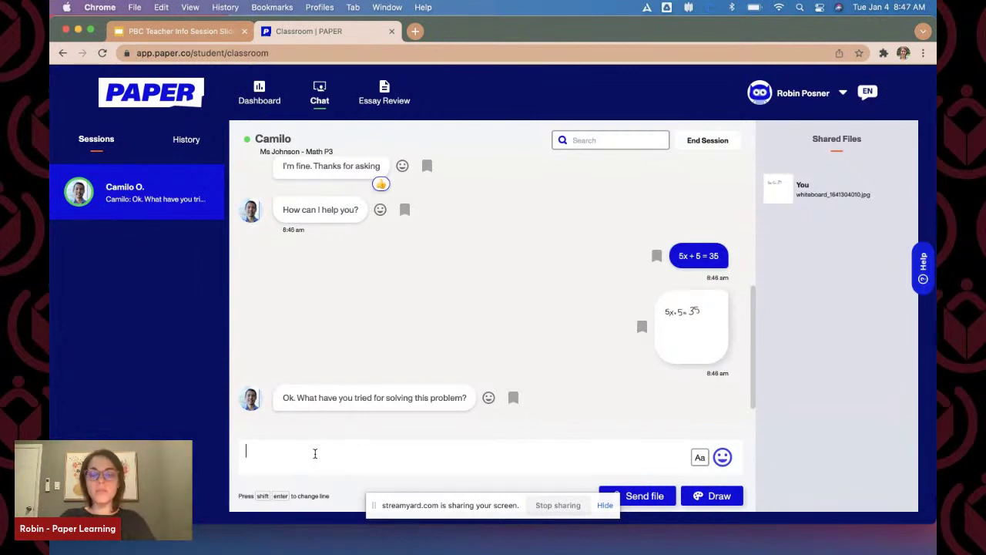
pyautogui.write("I'm not sure. ")
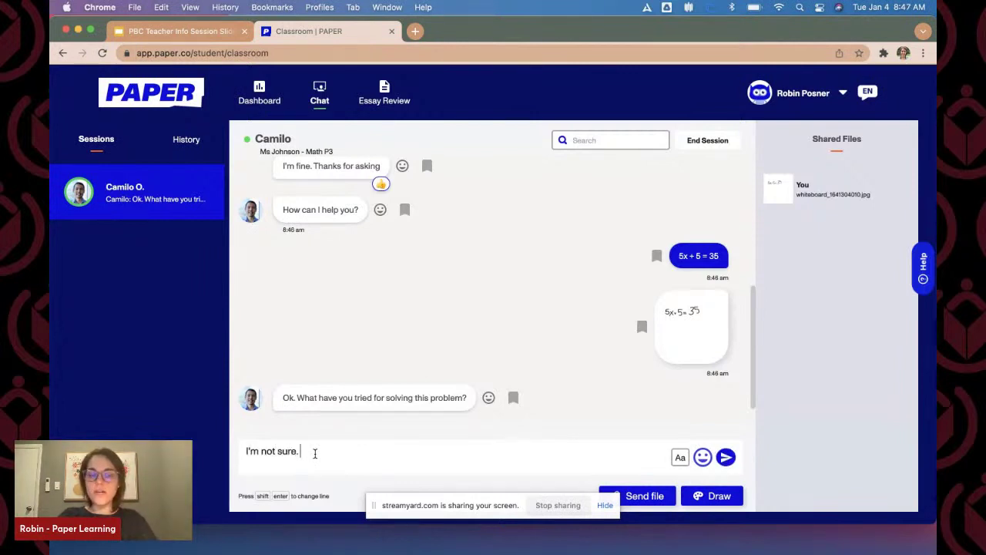
pyautogui.write('I think I nee')
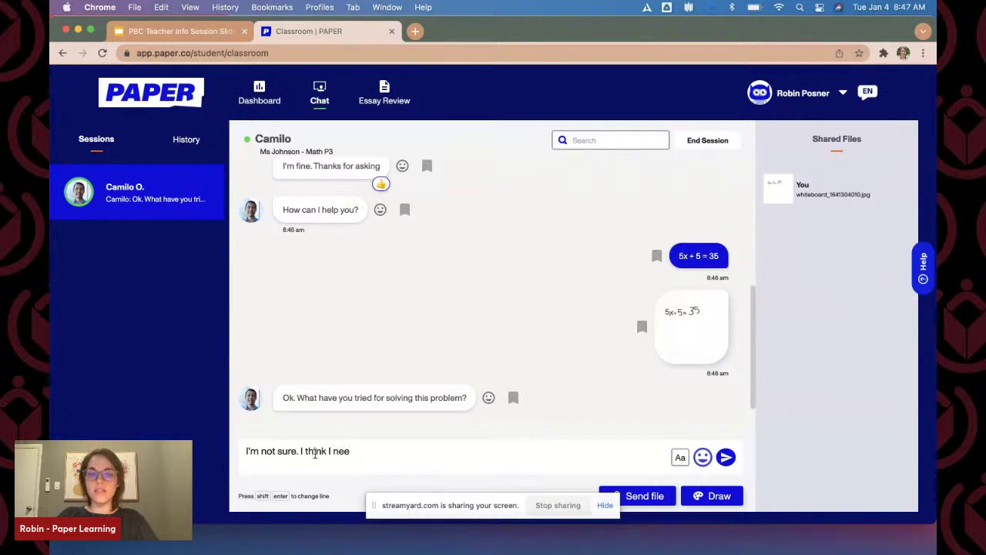
pyautogui.write('d to isolate')
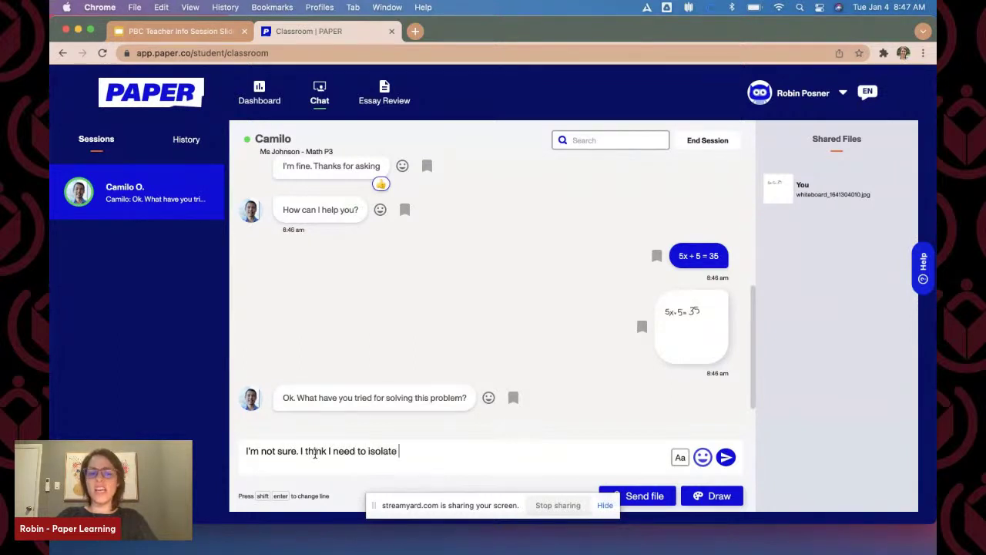
pyautogui.write(' x')
pyautogui.press('Return')
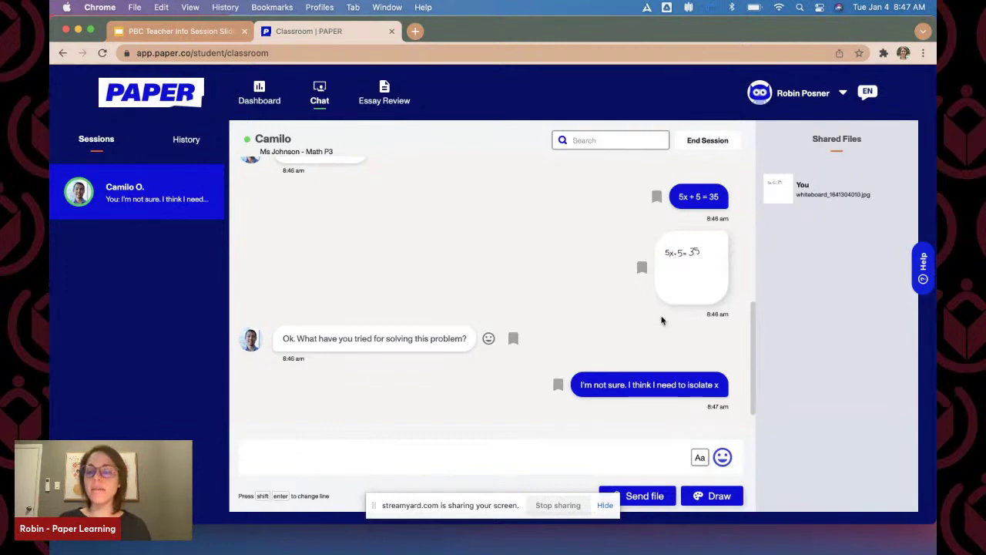
# Reopen the sent equation image for drawing on the whiteboard and move the screen-sharing notice away from the drawing tools
pyautogui.click(693, 275)
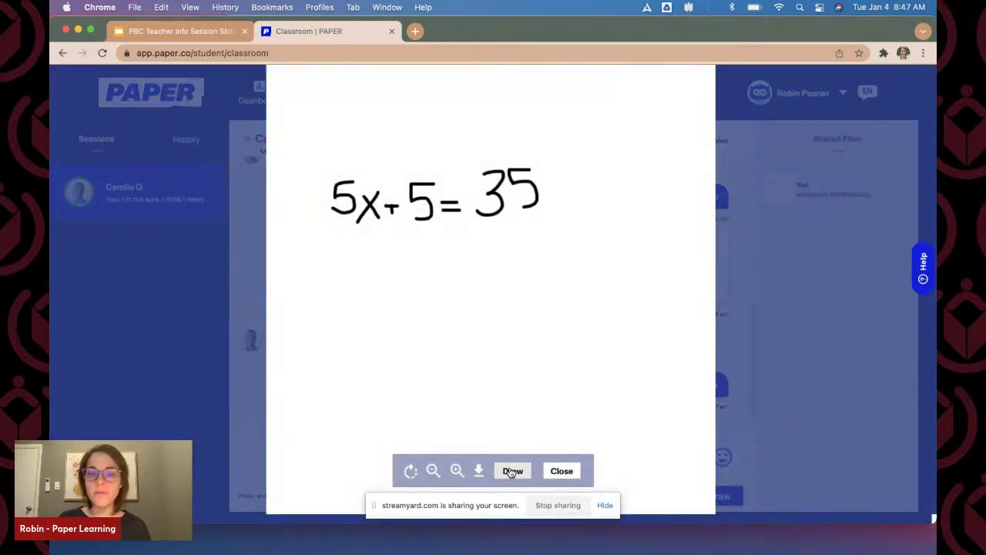
pyautogui.click(512, 471)
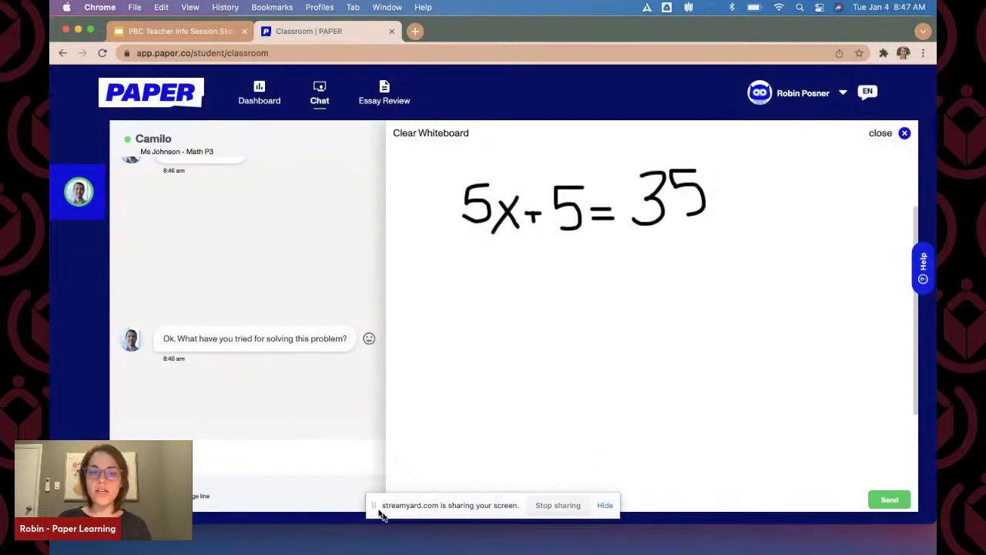
pyautogui.click(443, 514)
pyautogui.moveTo(443, 514); pyautogui.dragTo(210, 498)
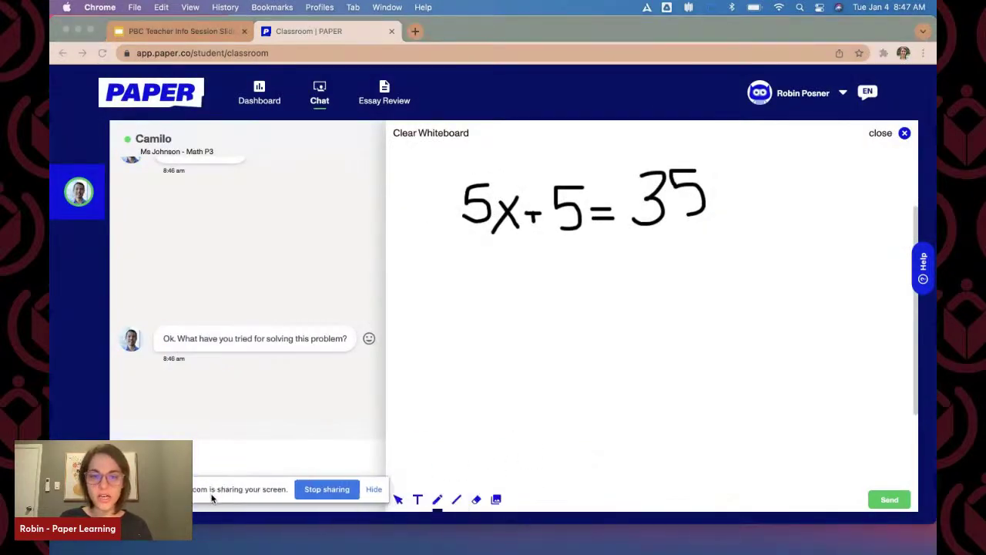
# Write −5 in green beneath the +5 and the 35, and draw a green horizontal line across the equation below them
pyautogui.click(437, 500)
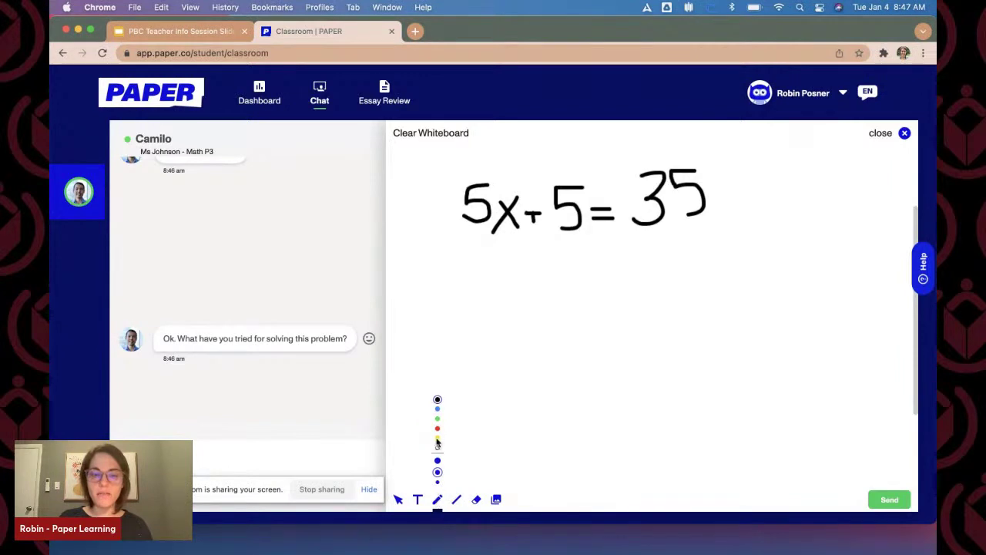
pyautogui.click(437, 418)
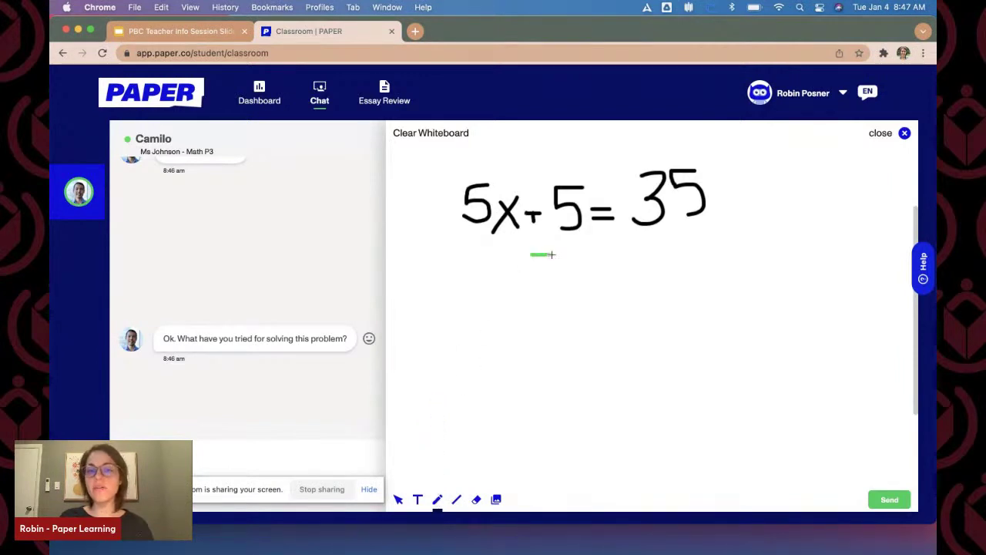
pyautogui.moveTo(566, 243); pyautogui.dragTo(571, 275)
pyautogui.moveTo(639, 258); pyautogui.dragTo(651, 258)
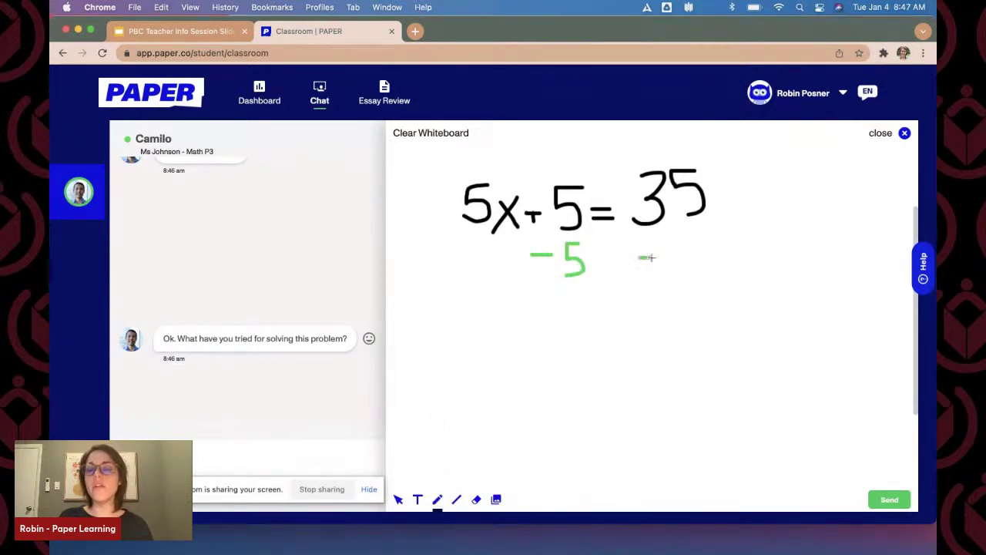
pyautogui.moveTo(719, 229)
pyautogui.mouseDown()
pyautogui.moveTo(685, 241)
pyautogui.moveTo(697, 261)
pyautogui.moveTo(673, 264)
pyautogui.mouseUp()
pyautogui.moveTo(455, 295); pyautogui.dragTo(728, 300)
# Write 5x = 30 in black below the green line and send the whiteboard to the tutor
pyautogui.click(437, 501)
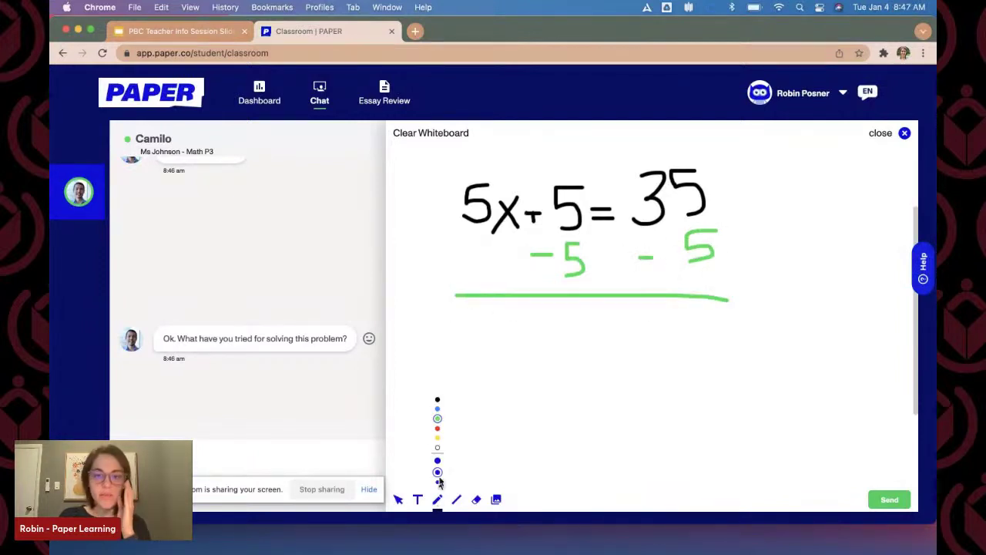
pyautogui.click(437, 401)
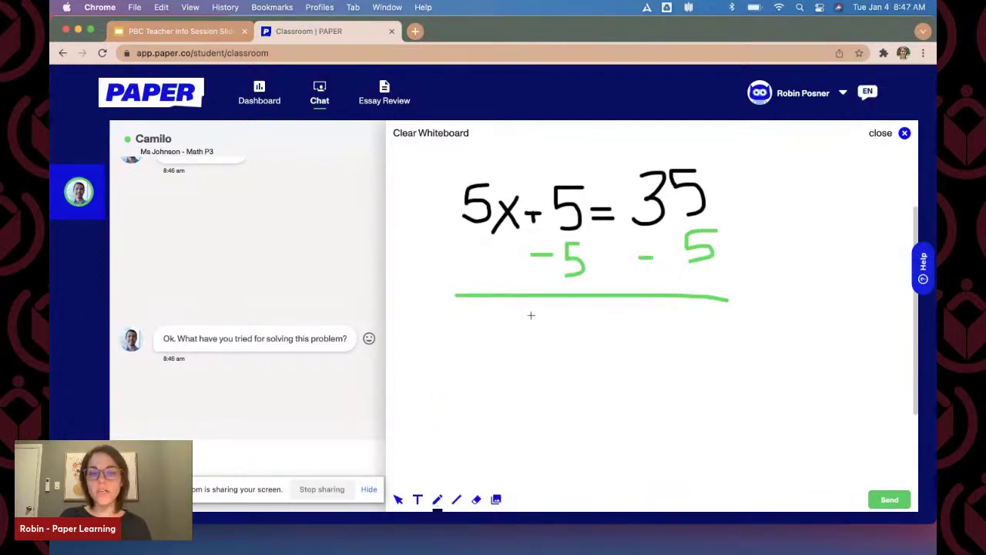
pyautogui.moveTo(531, 315); pyautogui.dragTo(506, 350)
pyautogui.moveTo(548, 322); pyautogui.dragTo(588, 369)
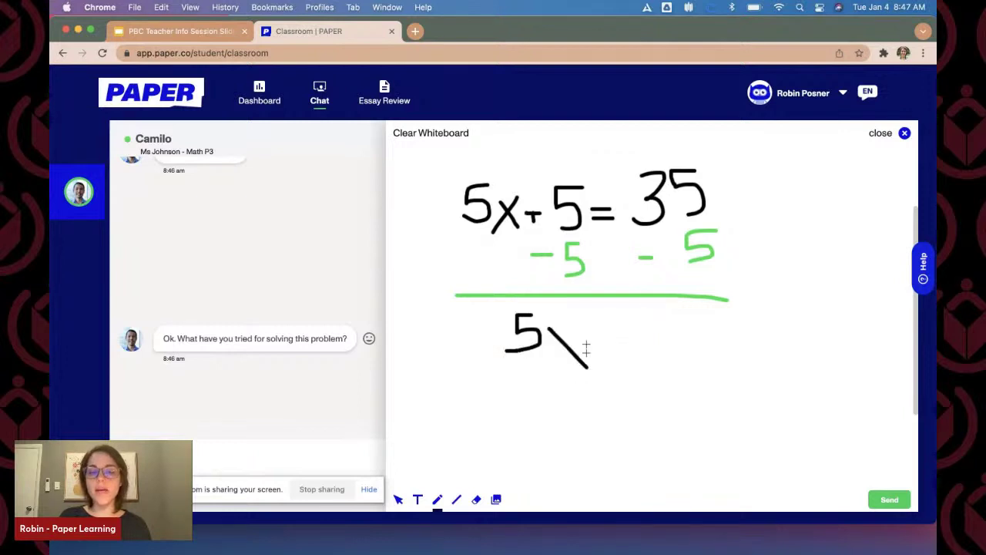
pyautogui.moveTo(583, 314)
pyautogui.mouseDown()
pyautogui.moveTo(559, 366)
pyautogui.moveTo(646, 343)
pyautogui.moveTo(657, 363)
pyautogui.mouseUp()
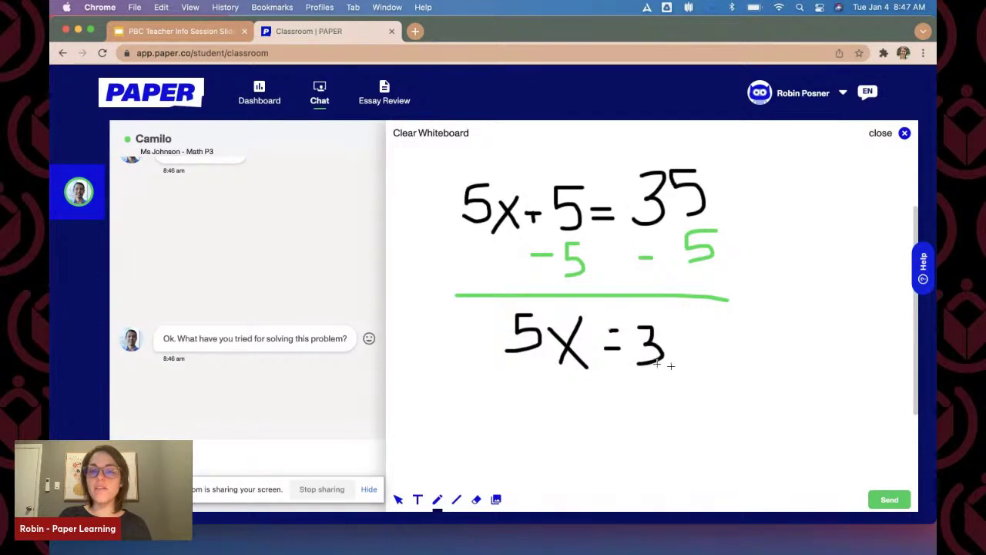
pyautogui.moveTo(679, 327)
pyautogui.mouseDown()
pyautogui.moveTo(690, 362)
pyautogui.moveTo(668, 339)
pyautogui.mouseUp()
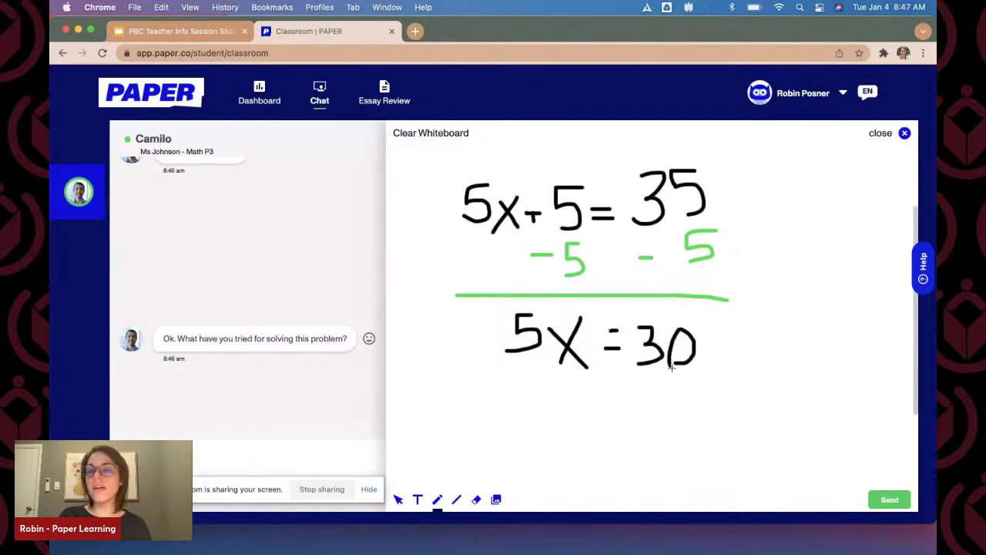
pyautogui.click(894, 500)
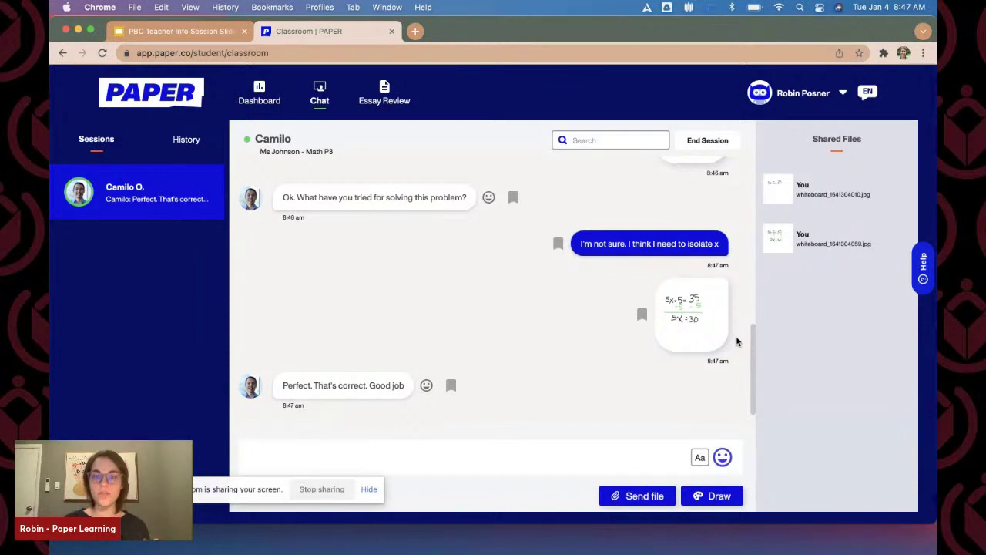
# Send the tutor the message "I think I have to divide by 5 but I also need to go! Thanky ou!"
pyautogui.click(722, 458)
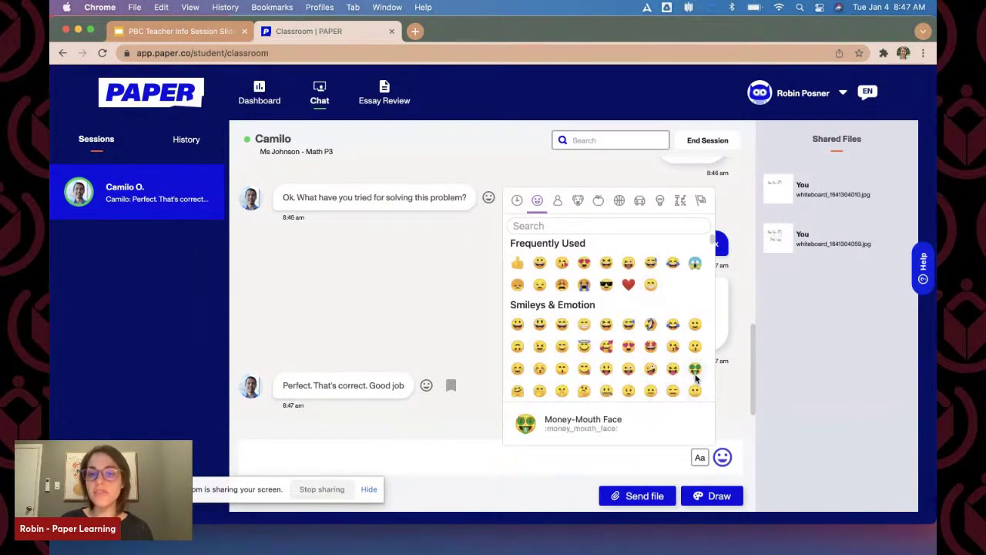
pyautogui.click(564, 469)
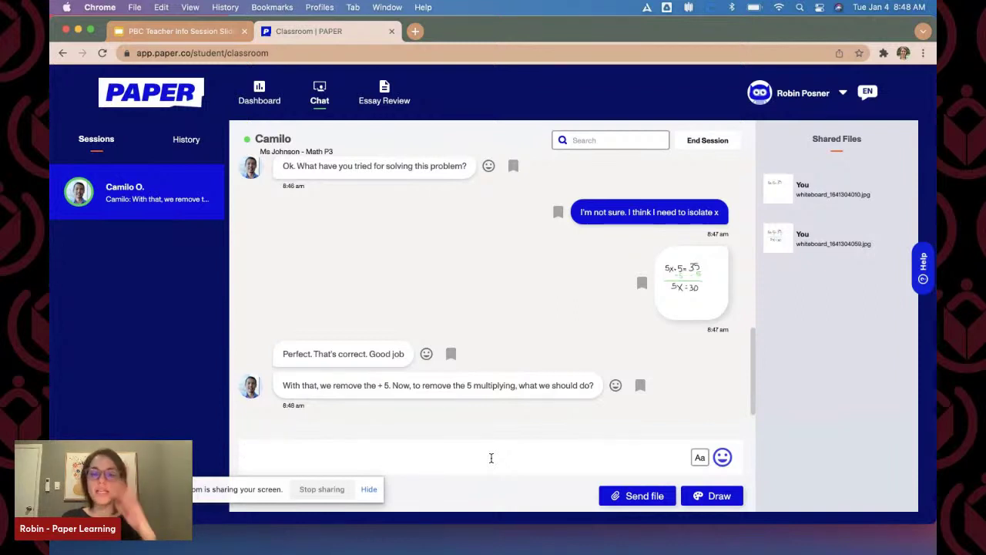
pyautogui.write('I th')
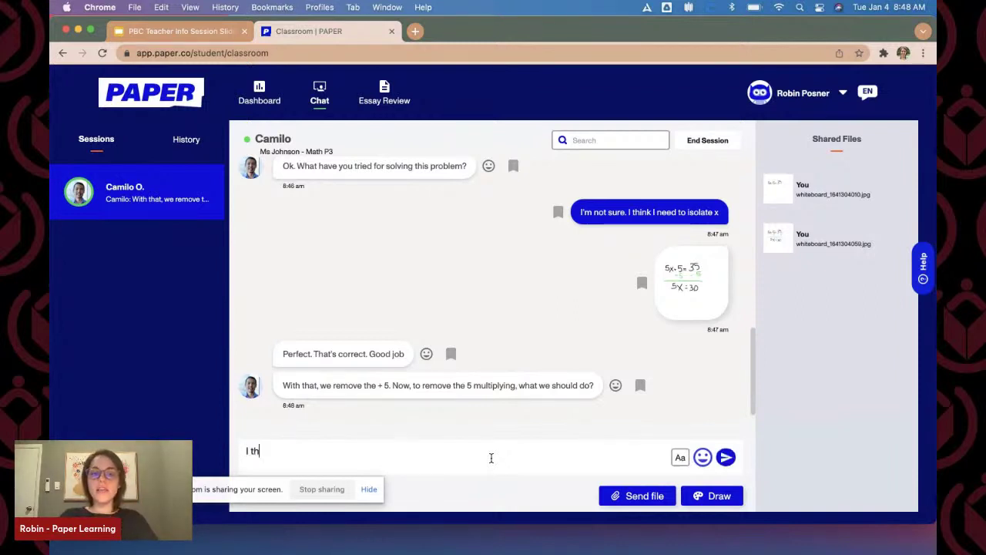
pyautogui.write('ink I have to divi')
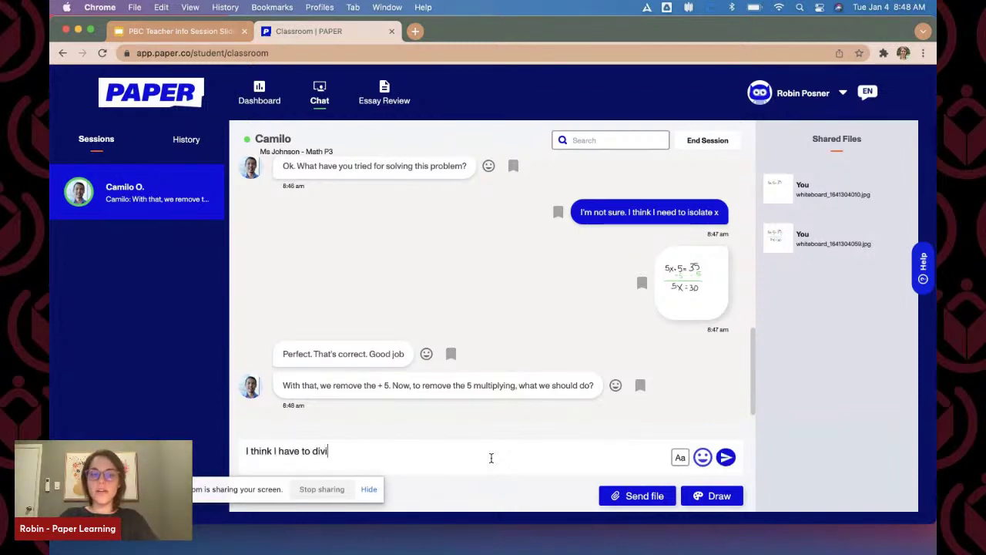
pyautogui.write('de by ')
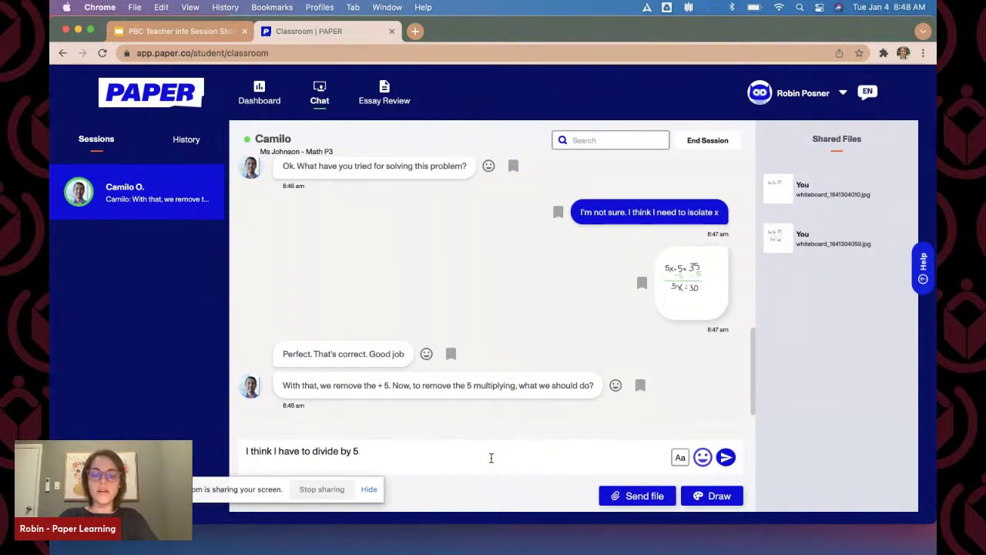
pyautogui.write('5 but I also n')
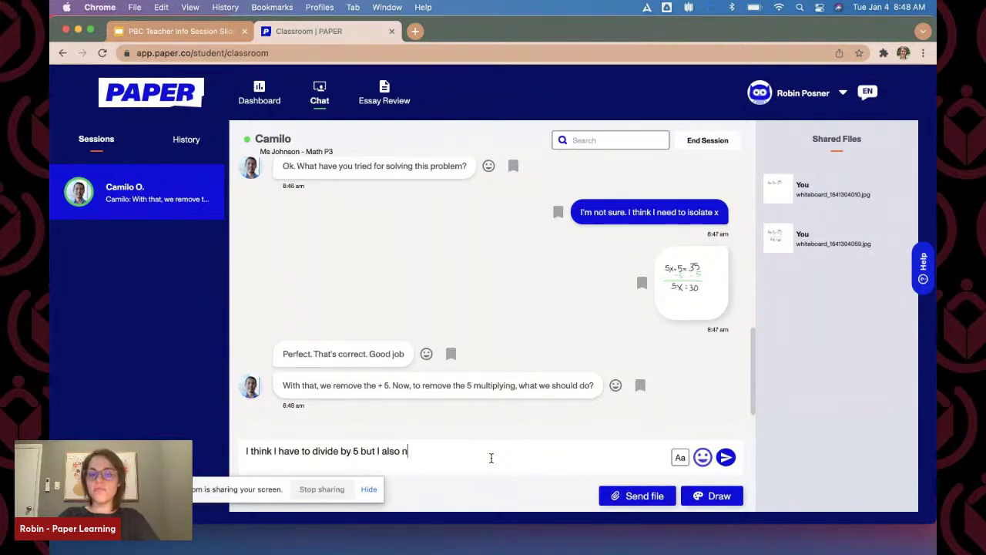
pyautogui.write('eed to go! Thanky ou!')
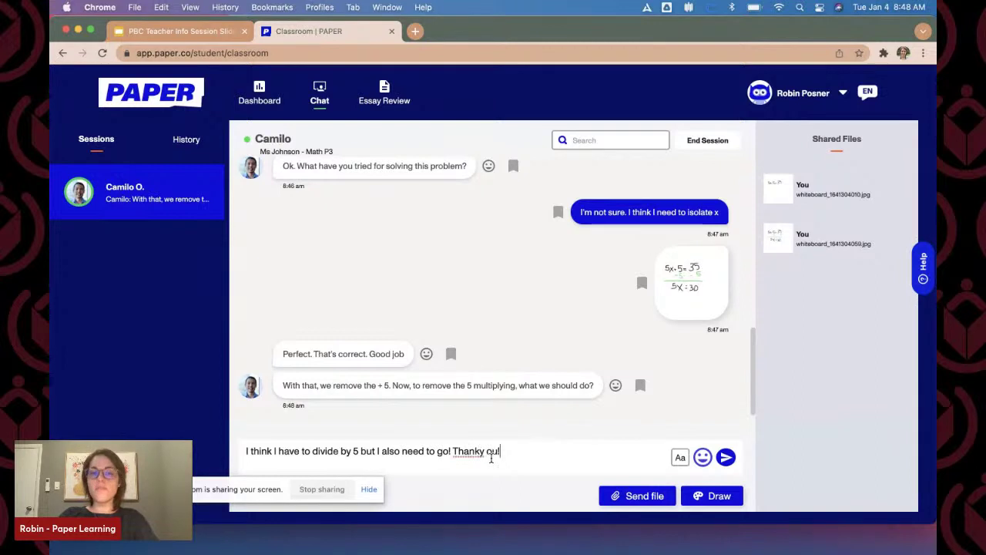
pyautogui.press('Return')
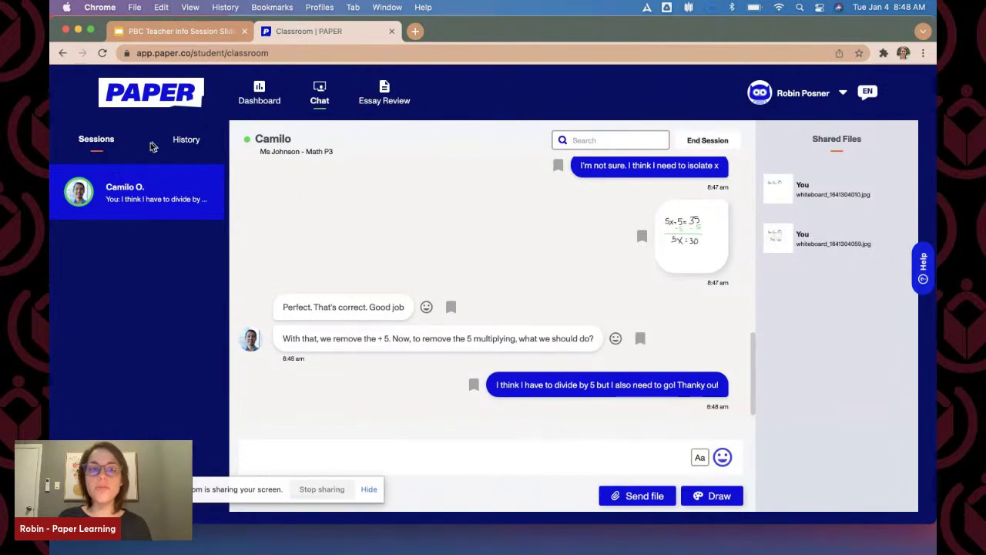
# View the two most recent past sessions in the chat history and return to the current session
pyautogui.click(187, 140)
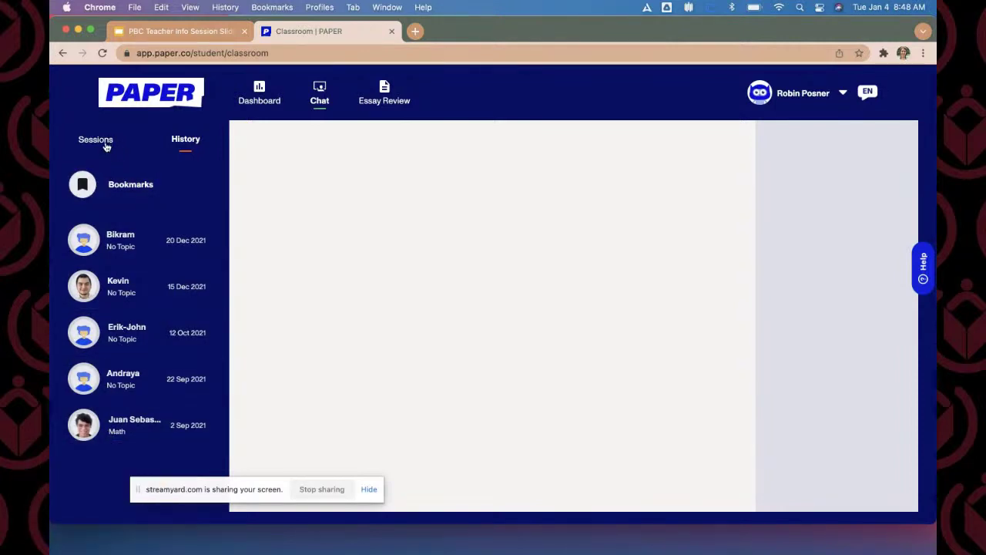
pyautogui.click(121, 255)
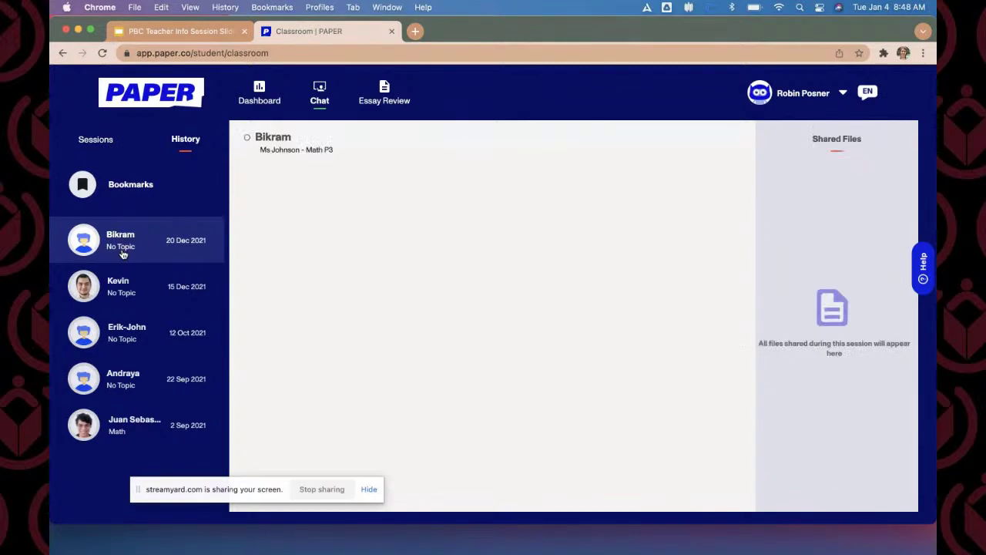
pyautogui.click(123, 285)
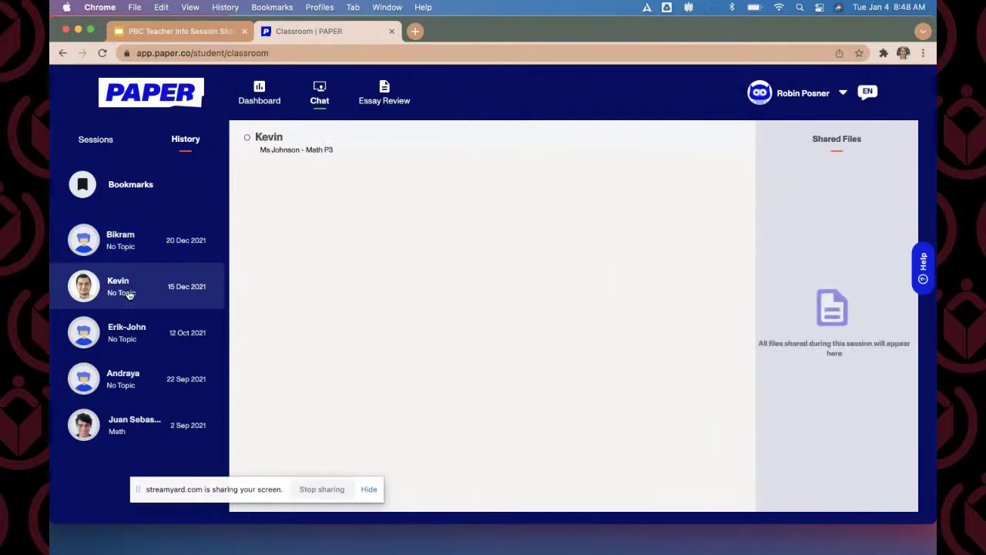
pyautogui.click(103, 143)
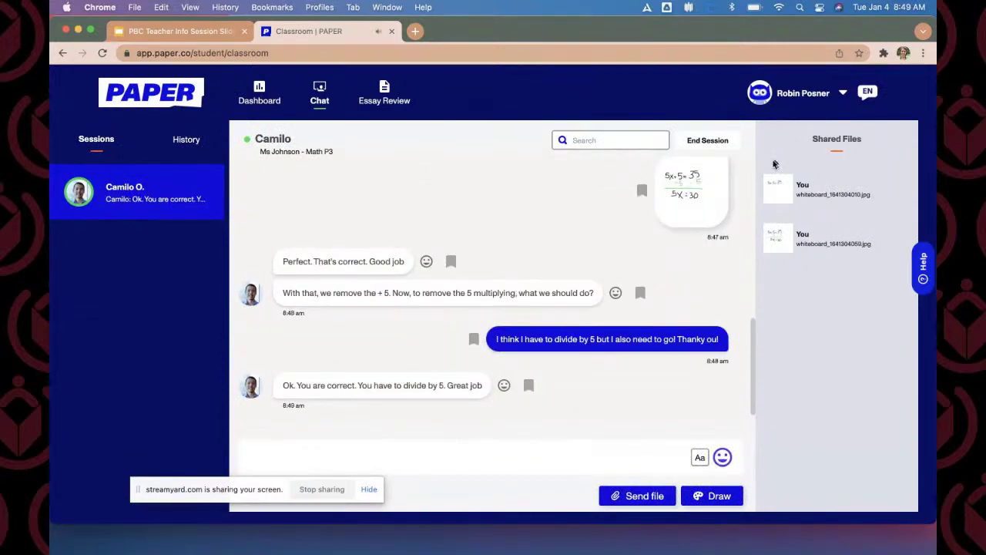
# End the tutoring session with the reason "I got the help I need, thanks!"
pyautogui.click(706, 141)
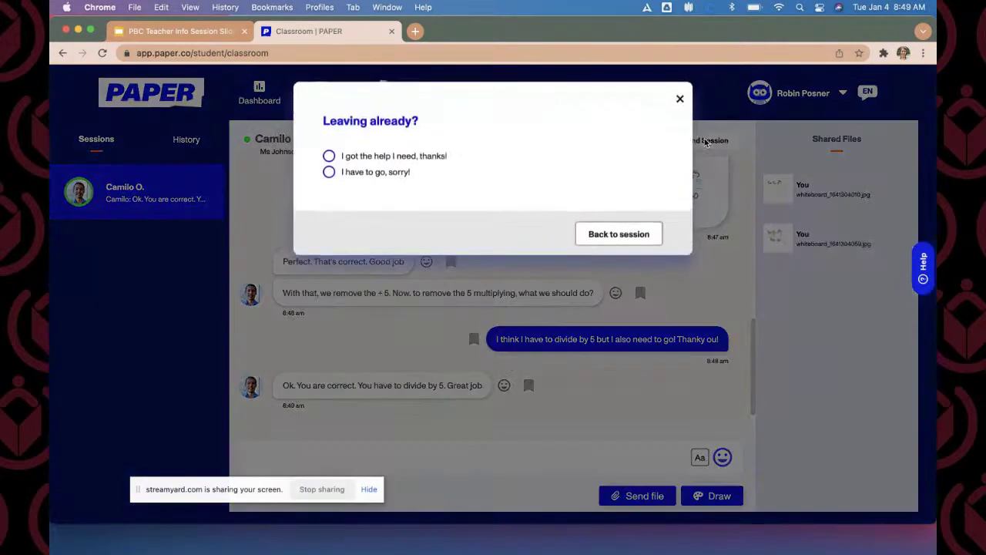
pyautogui.click(329, 156)
pyautogui.click(627, 235)
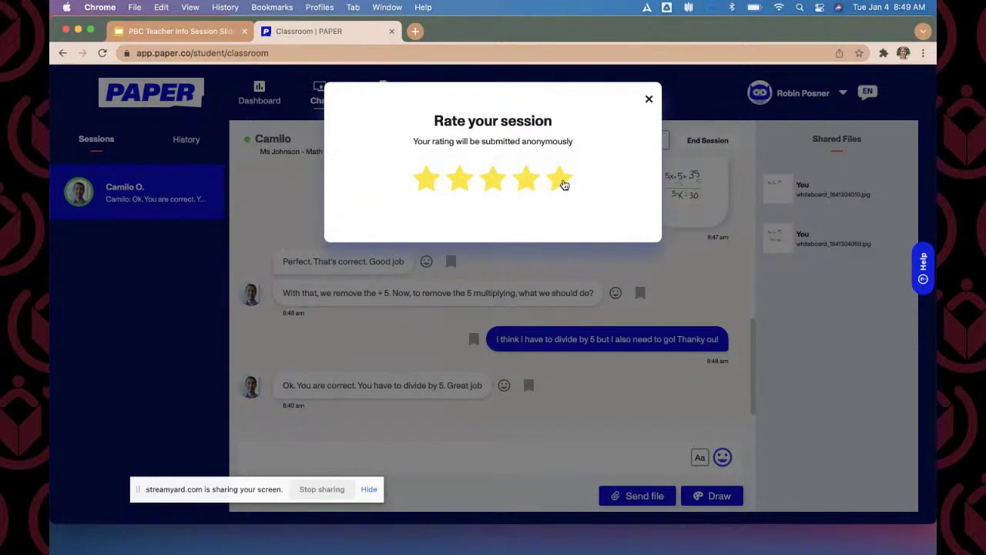
# Submit a five-star session rating with Quick Replies and A+ tutor, Yes for feeling more confident, and the comment "Great!"
pyautogui.click(563, 185)
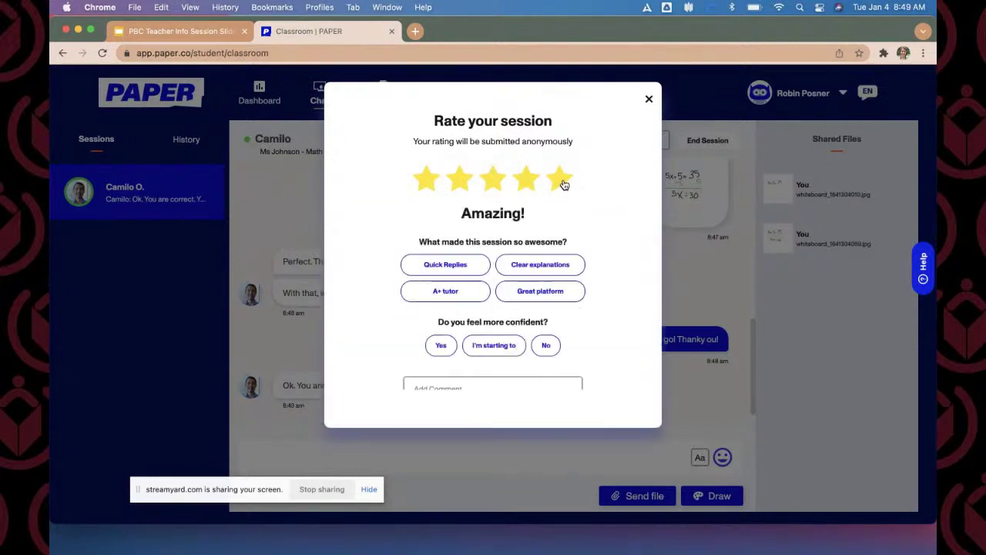
pyautogui.click(453, 269)
pyautogui.click(453, 291)
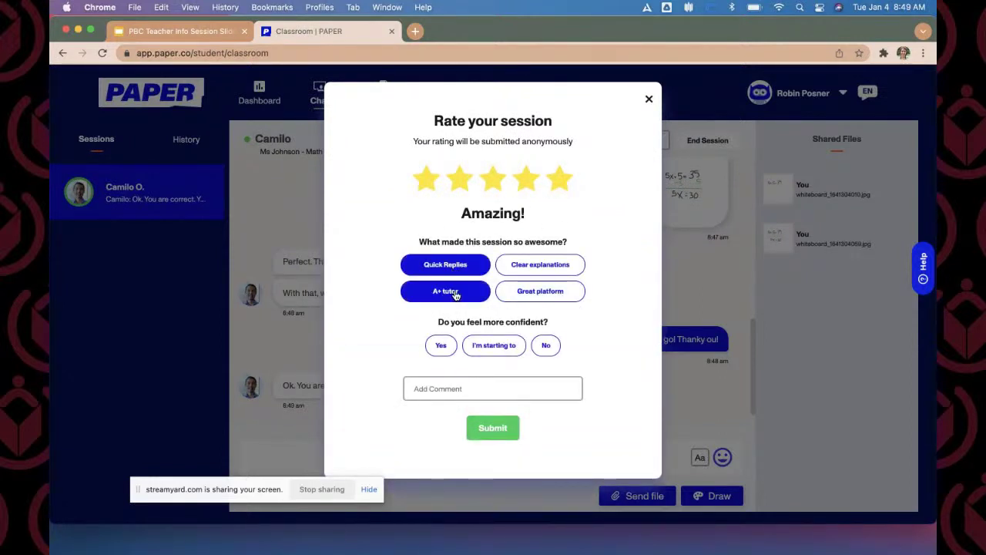
pyautogui.click(445, 352)
pyautogui.click(438, 393)
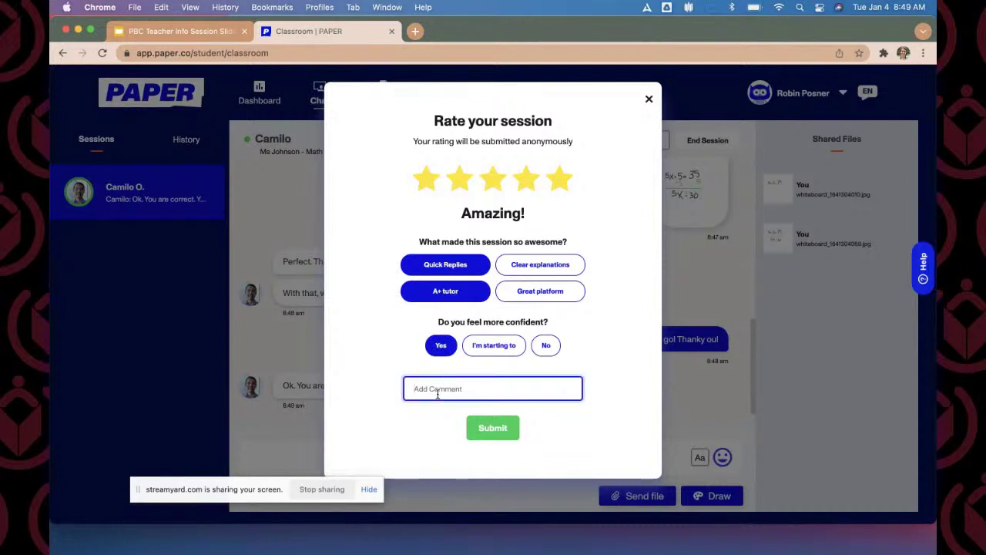
pyautogui.write('Great!')
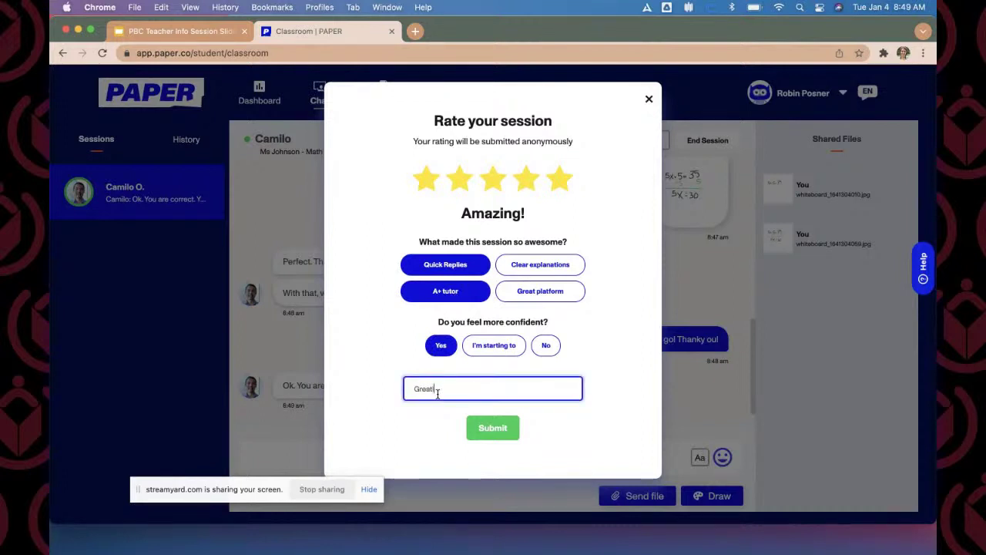
pyautogui.click(493, 433)
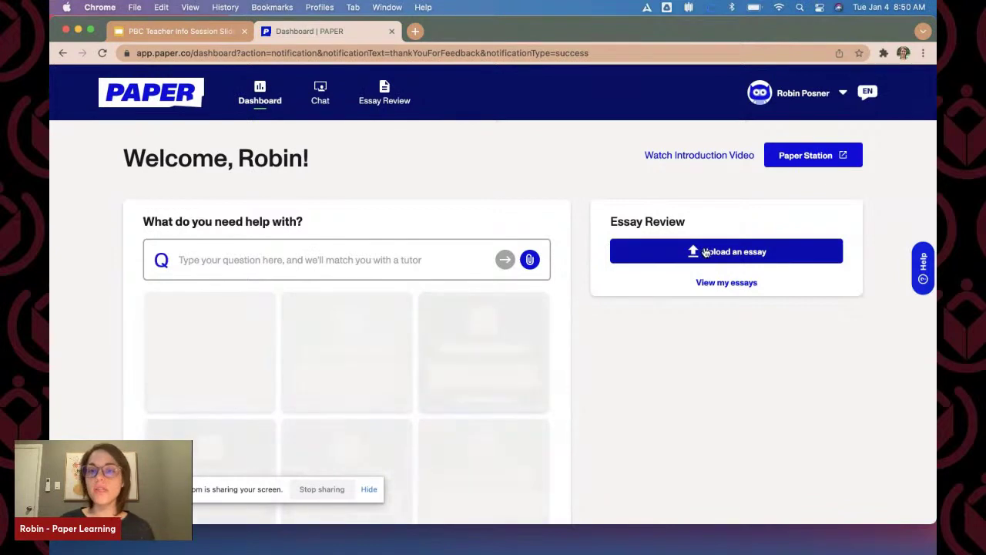
# Start a new essay submission by uploading 1. Scarlett Letter.pdf from the Admin Info Session folder on the Desktop
pyautogui.click(706, 254)
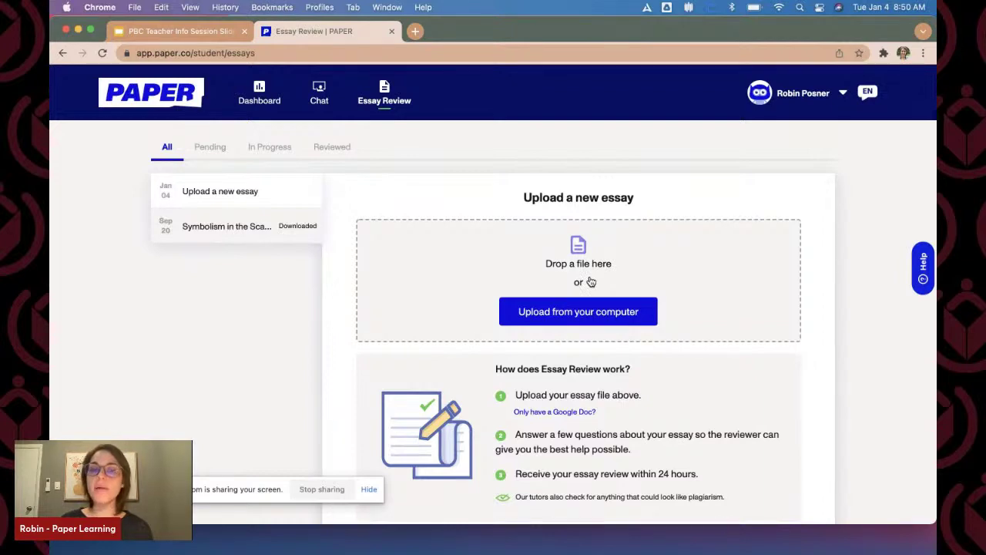
pyautogui.click(576, 316)
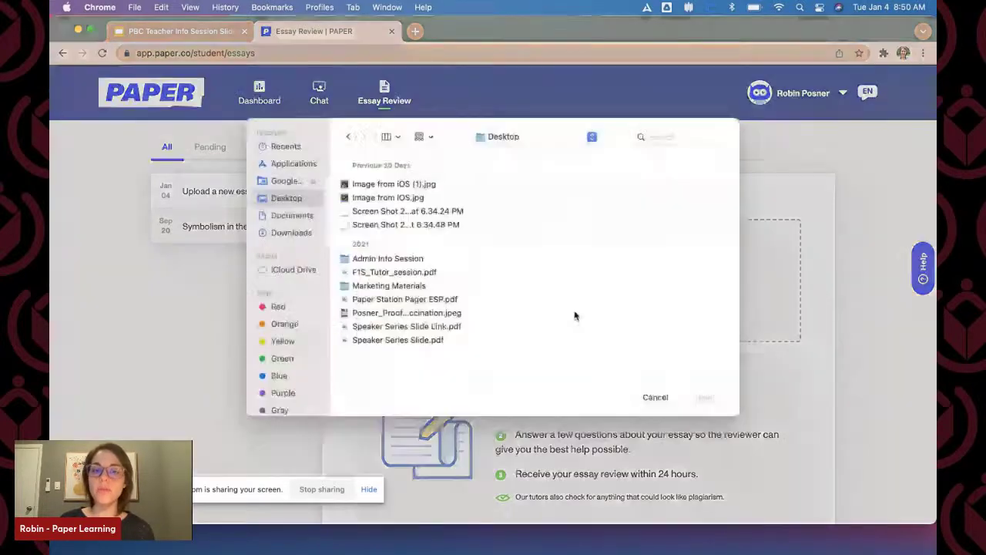
pyautogui.click(407, 268)
pyautogui.click(555, 190)
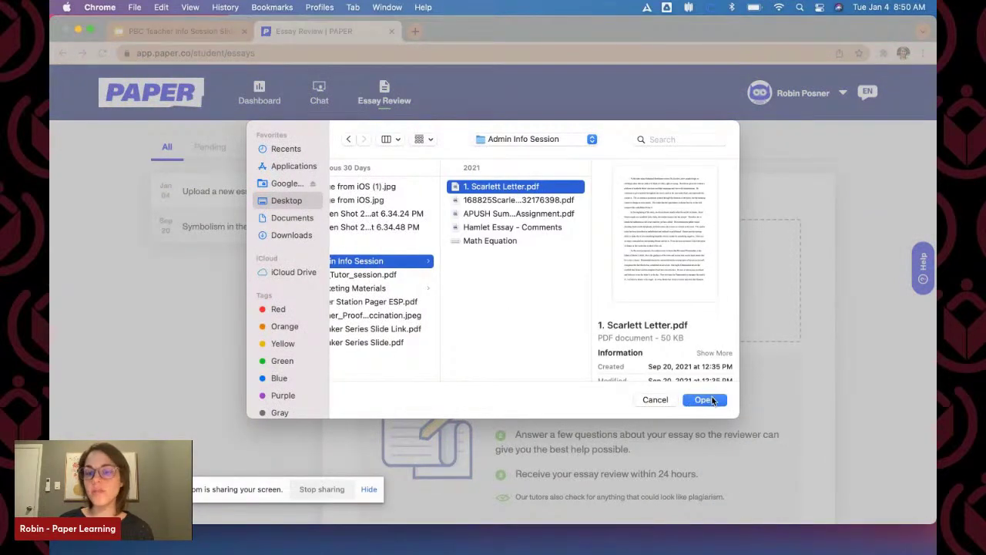
pyautogui.click(707, 400)
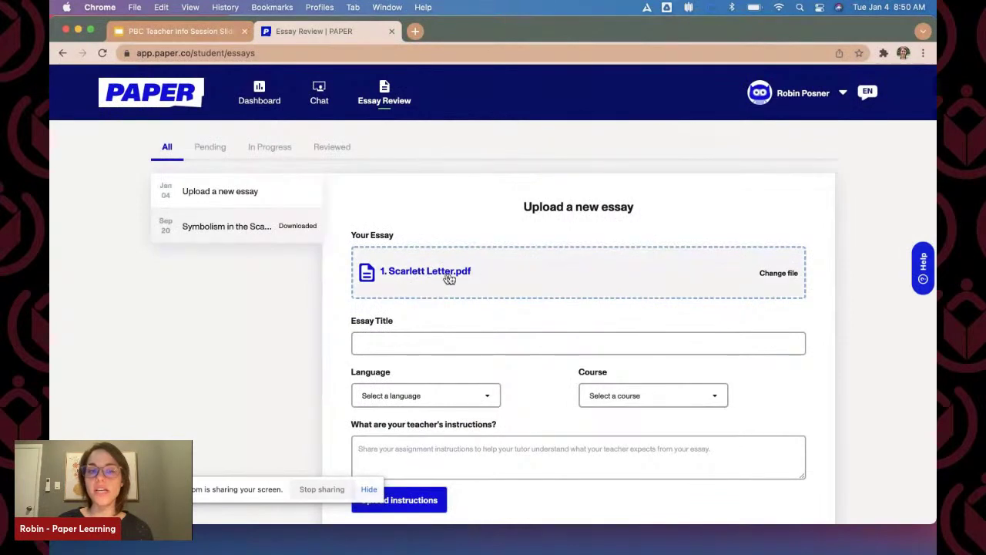
# Review the essay submission form's title, language, course, teacher's instructions and additional comments fields, and cancel the submission
pyautogui.scroll(-2, 457, 359)
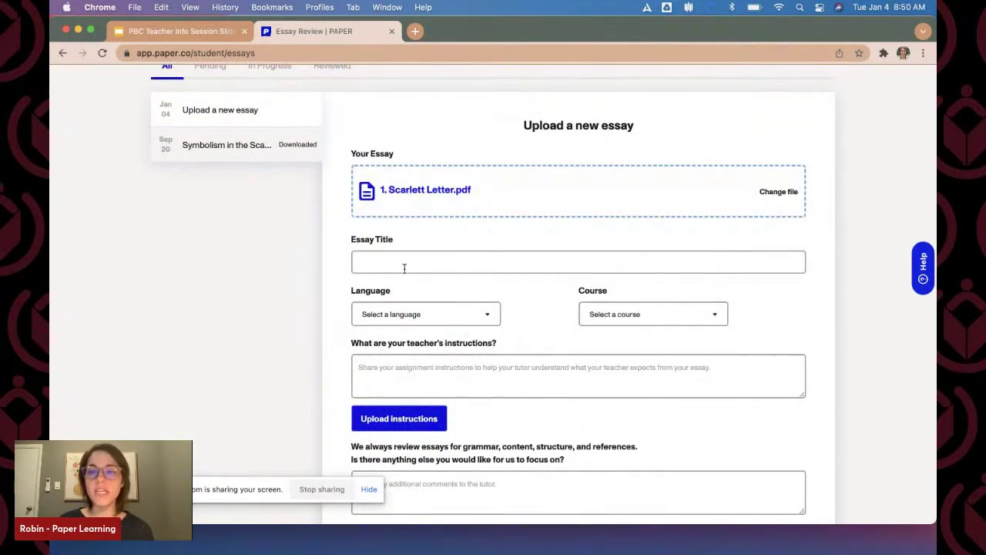
pyautogui.scroll(-1, 405, 270)
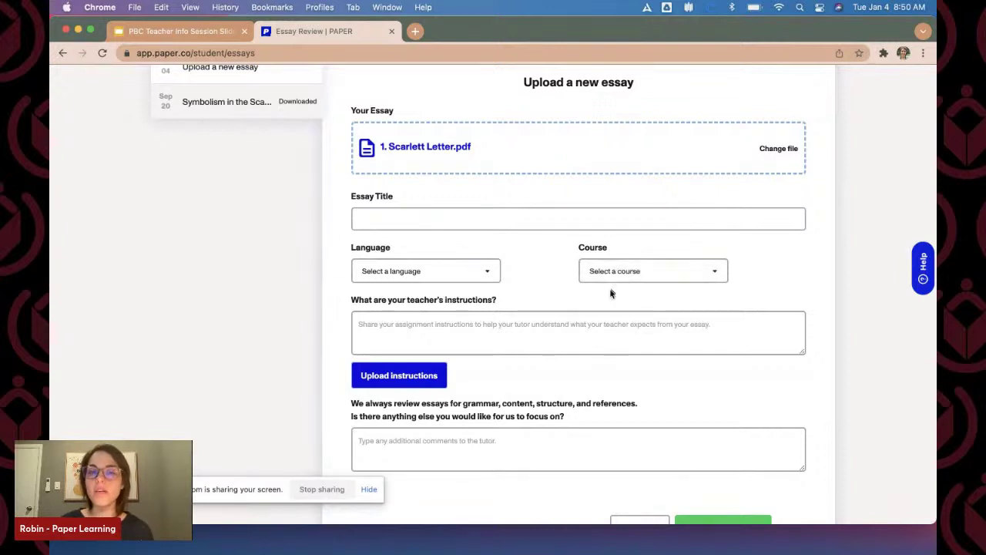
pyautogui.scroll(-1, 610, 295)
pyautogui.scroll(-1, 610, 295)
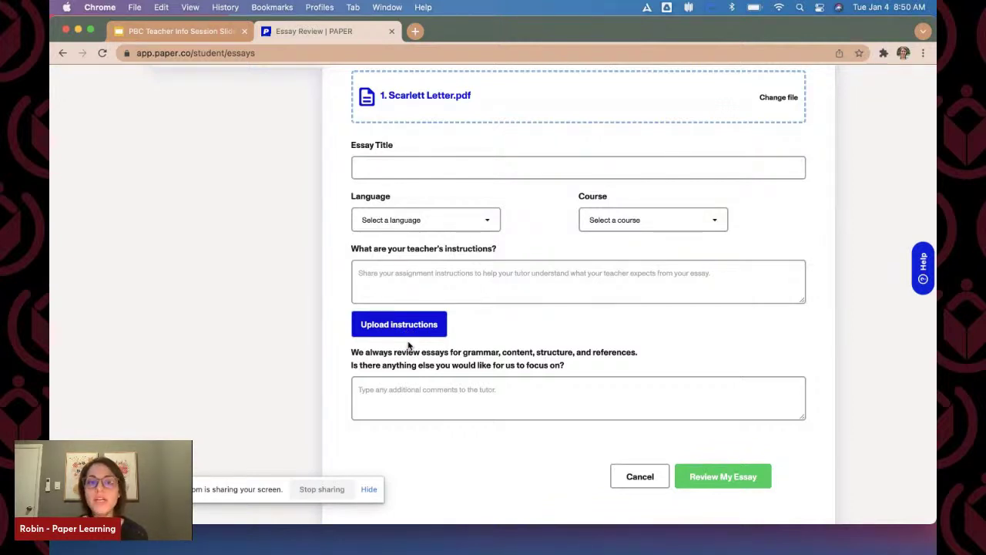
pyautogui.click(430, 291)
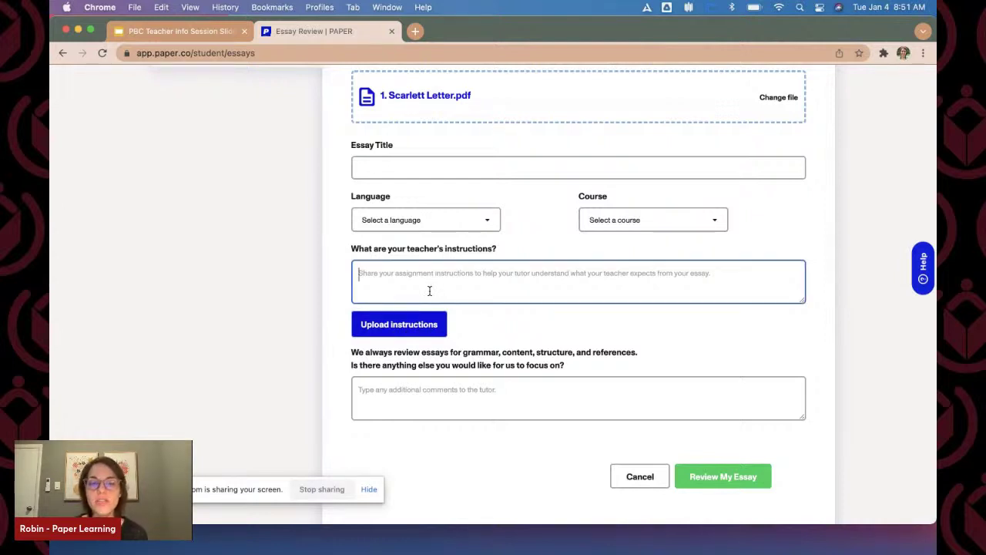
pyautogui.click(393, 404)
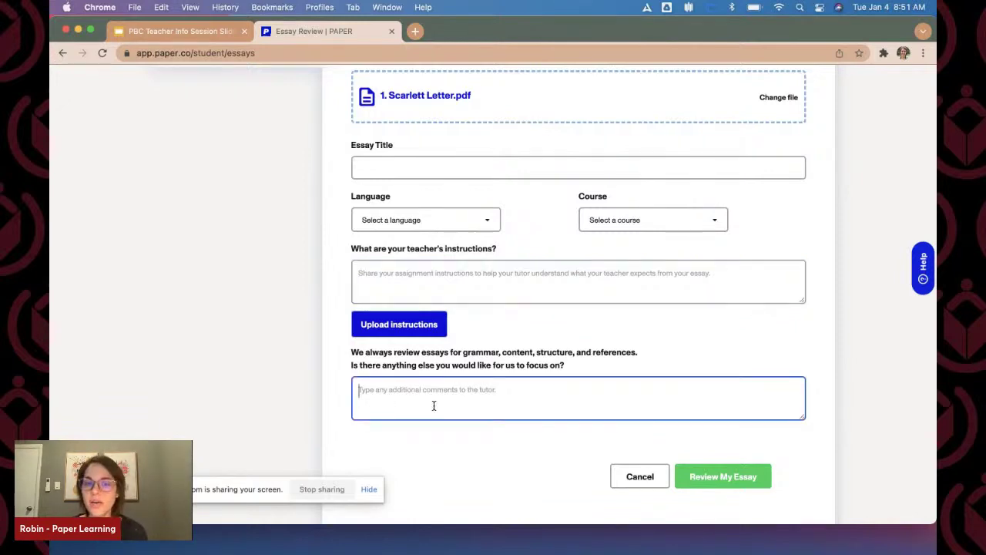
pyautogui.scroll(2, 434, 405)
pyautogui.scroll(-2, 434, 405)
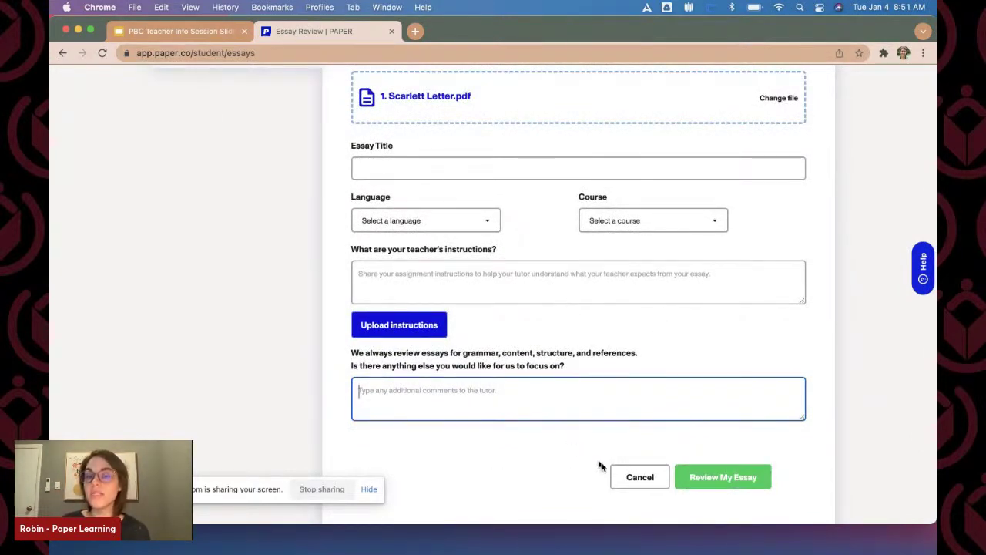
pyautogui.click(639, 478)
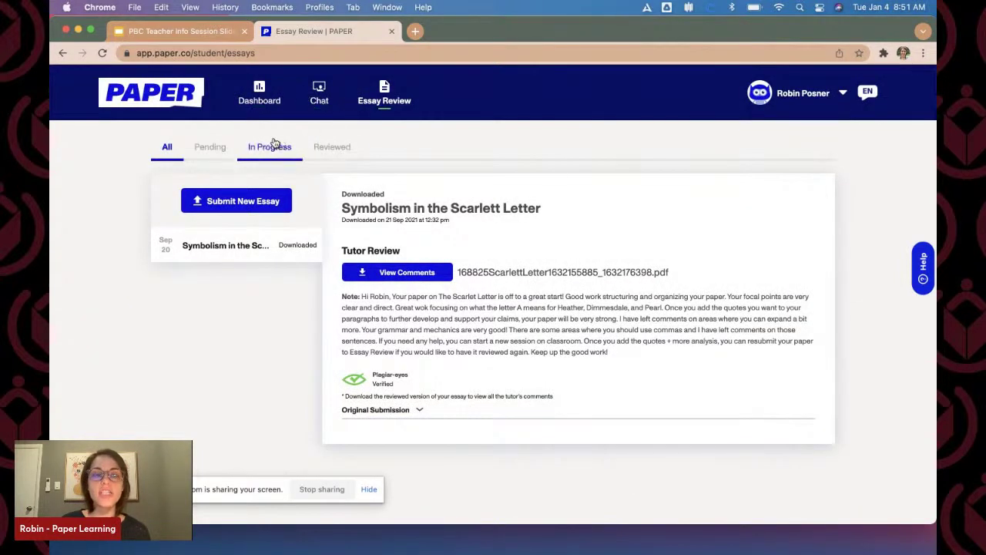
# View the guidance for submitting a Google Doc on the new essay page and return to the general instructions
pyautogui.click(225, 202)
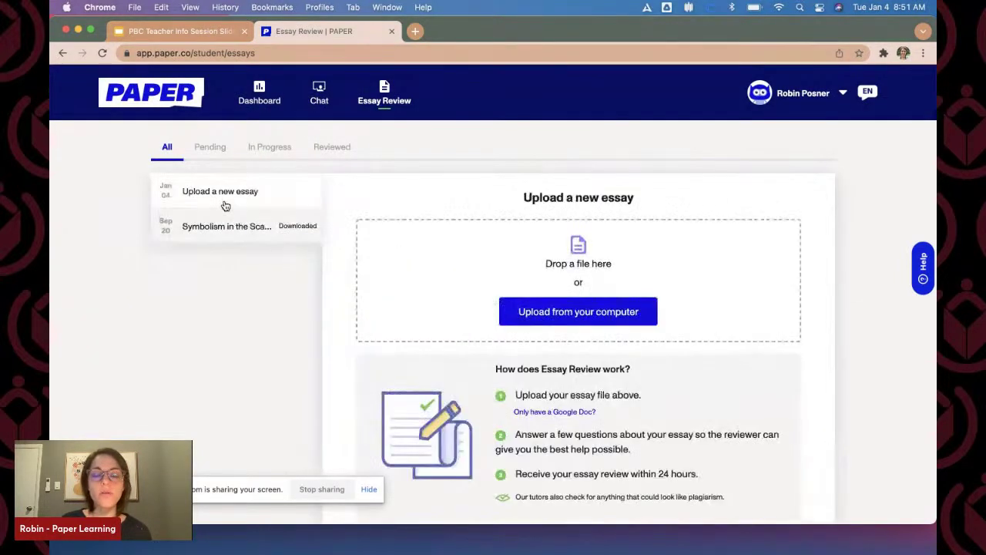
pyautogui.scroll(-1, 577, 416)
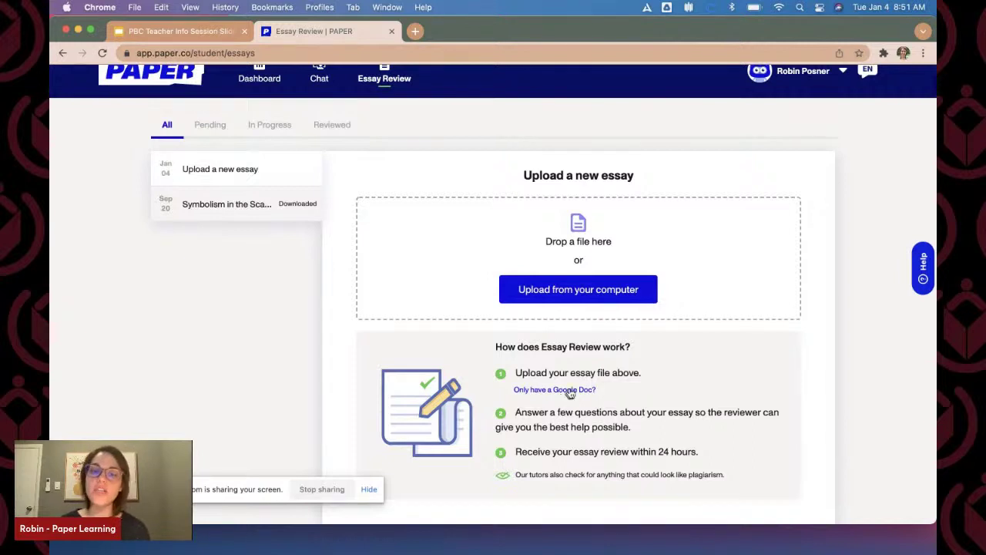
pyautogui.click(568, 390)
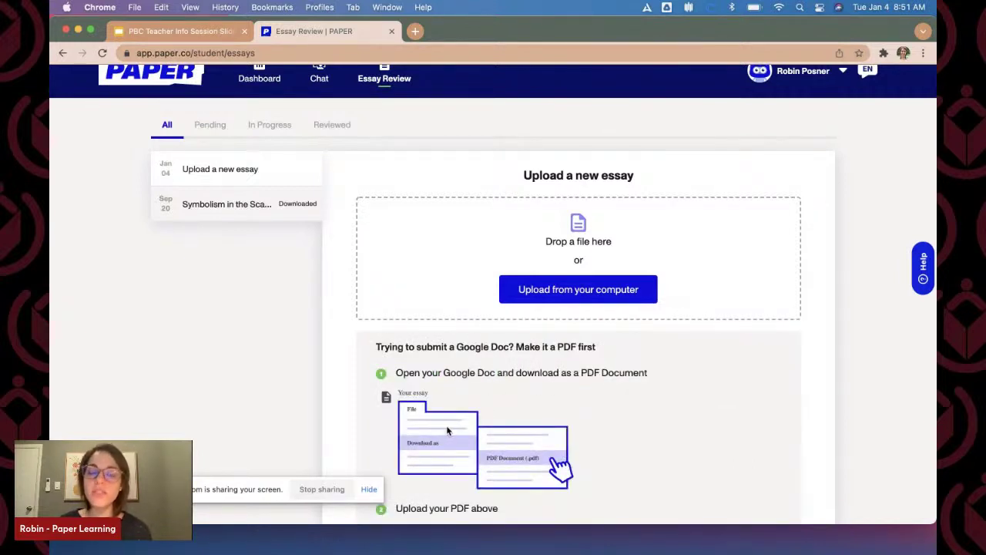
pyautogui.scroll(-2, 447, 429)
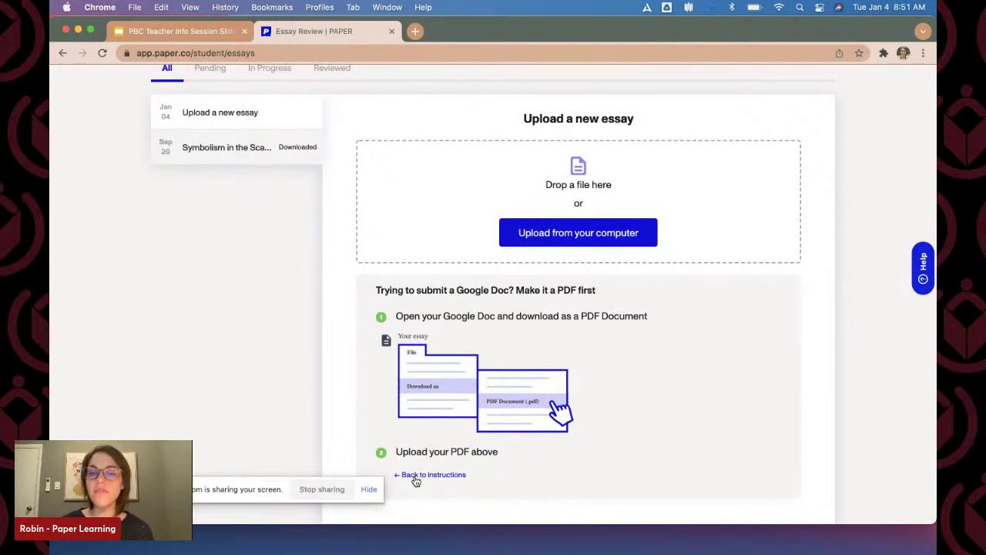
pyautogui.click(416, 477)
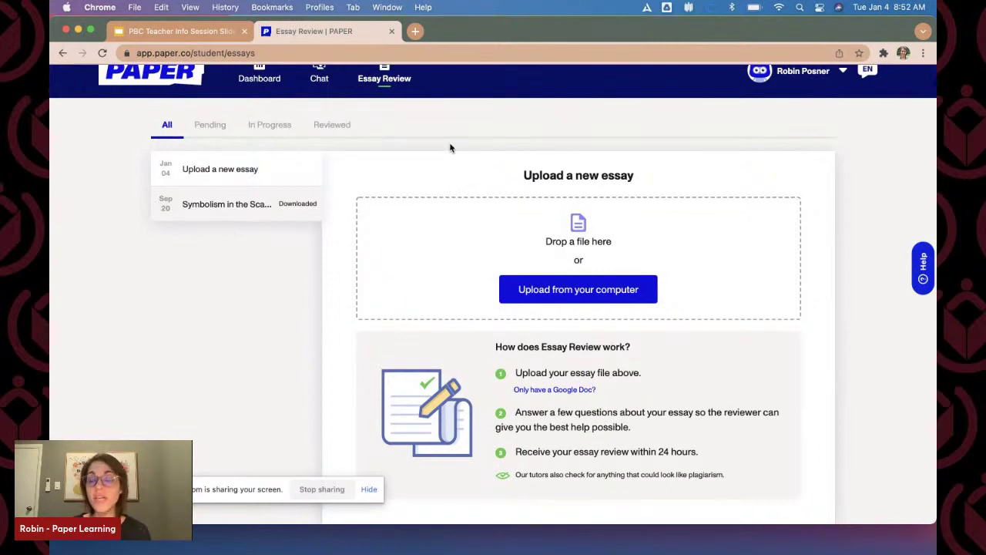
# Open the reviewed essay "Symbolism in the Scarlett Letter" and highlight the tutor's note while reading it
pyautogui.click(220, 209)
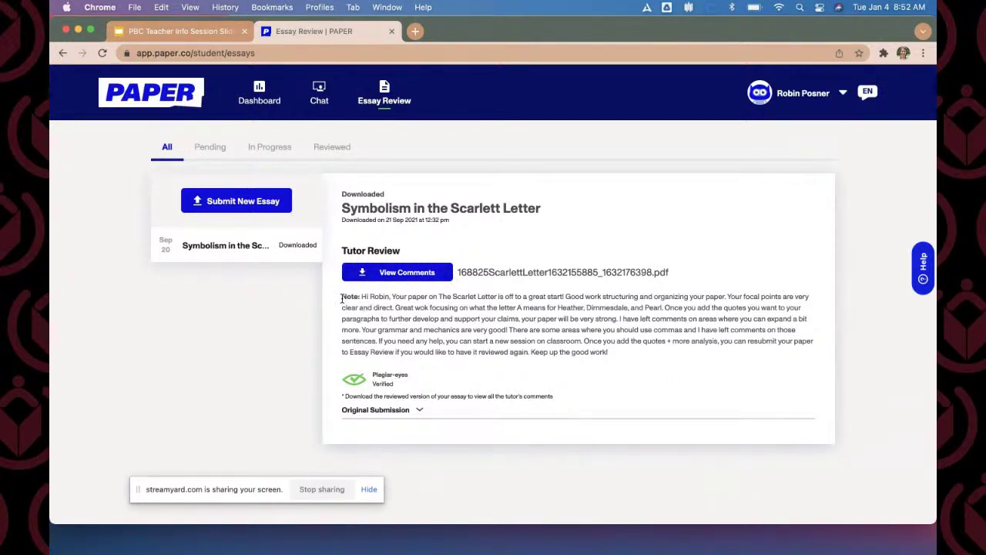
pyautogui.moveTo(342, 297); pyautogui.dragTo(613, 355)
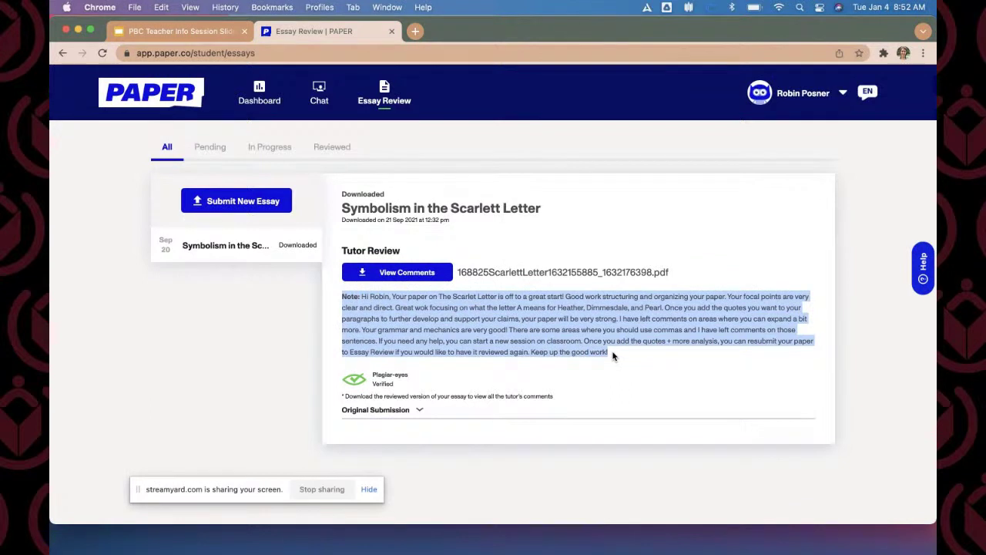
pyautogui.click(604, 387)
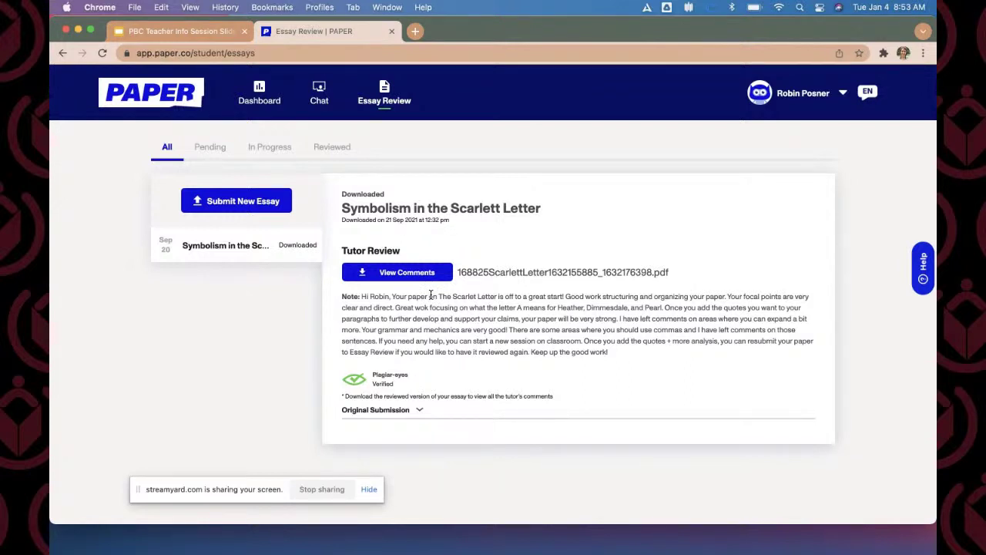
# Download and open the tutor-commented essay PDF to read the comments on the first page's highlighted passages
pyautogui.click(416, 274)
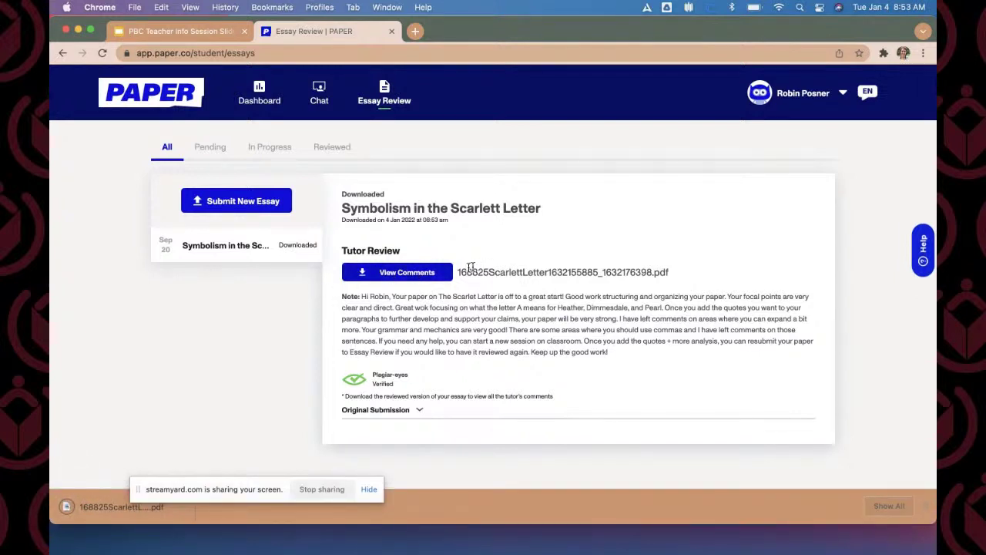
pyautogui.click(103, 505)
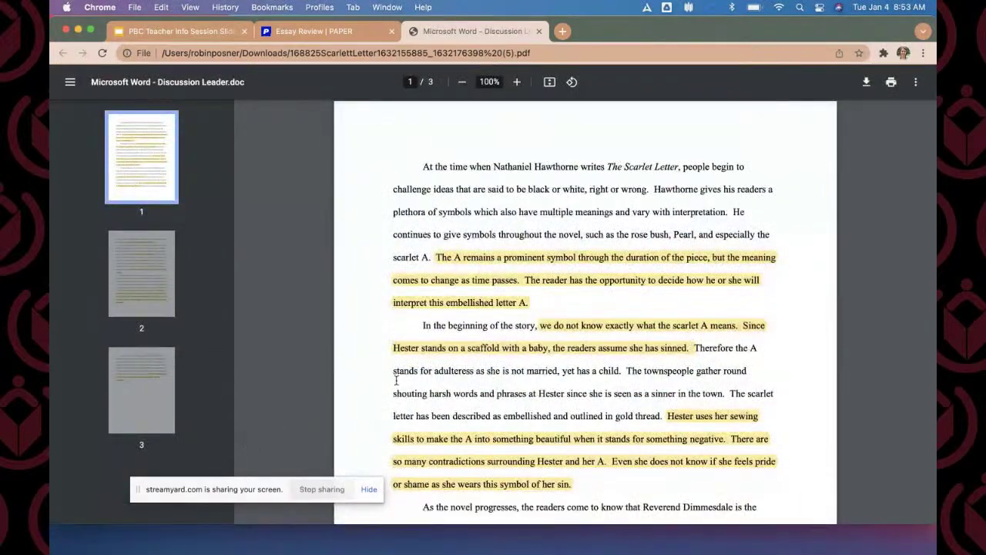
pyautogui.moveTo(484, 304)
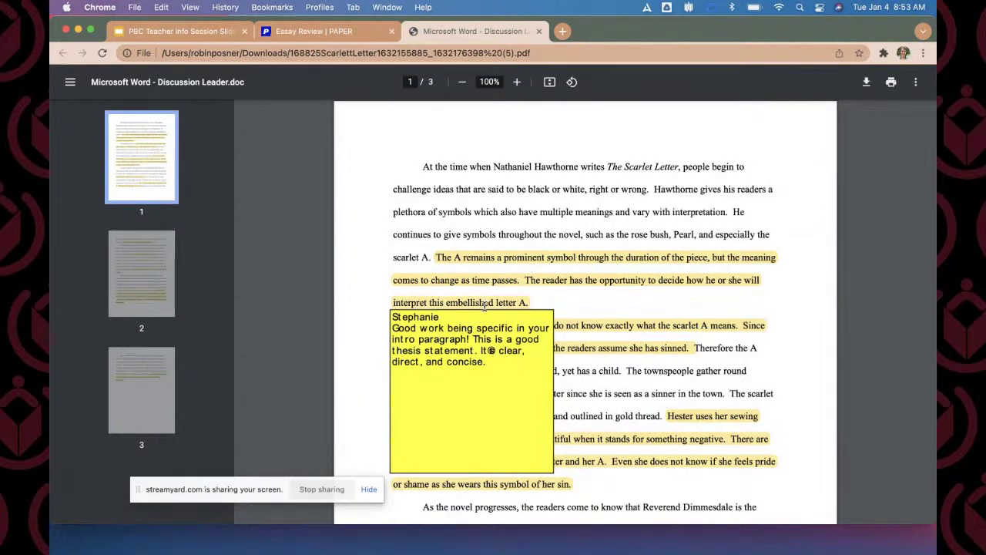
pyautogui.moveTo(553, 330)
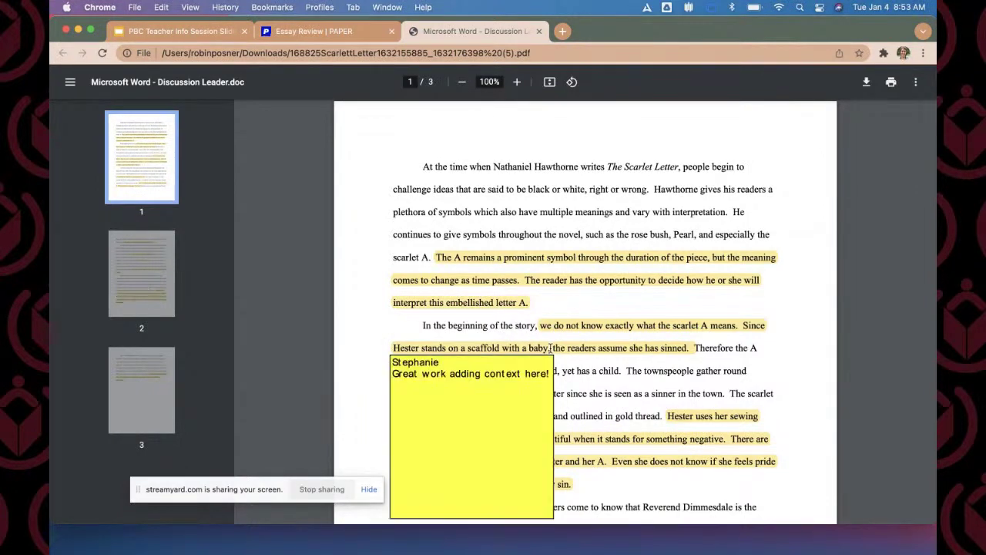
pyautogui.moveTo(609, 456)
pyautogui.scroll(-5, 610, 457)
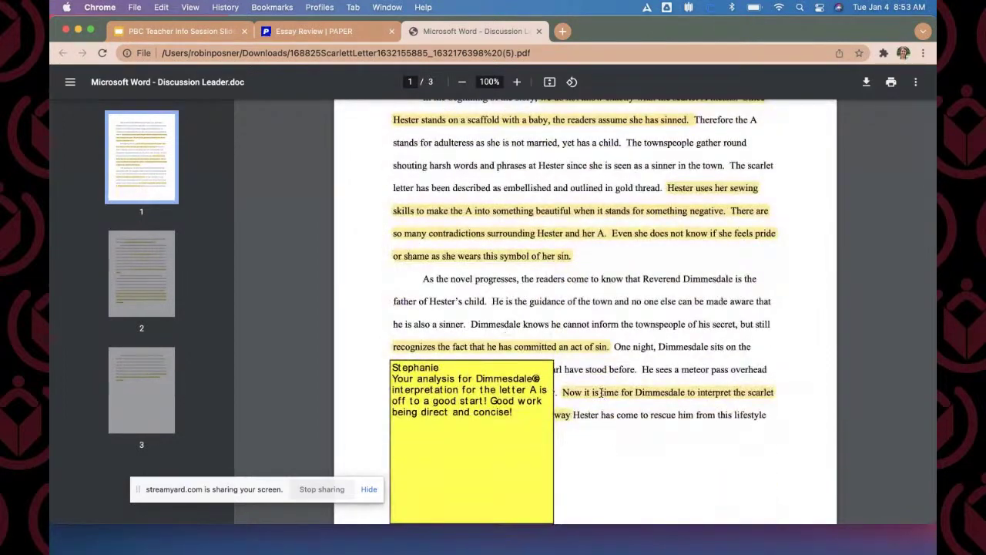
pyautogui.moveTo(593, 350)
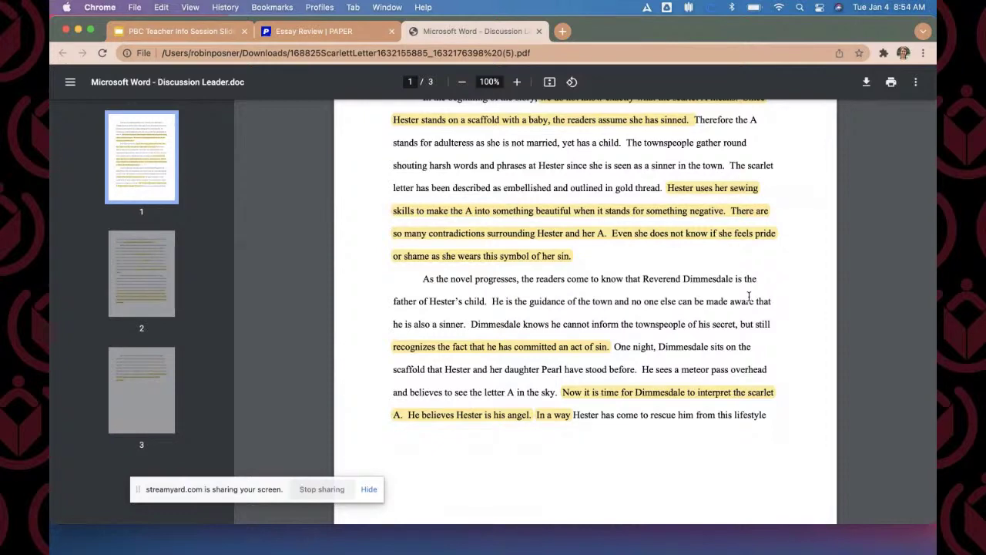
# Read the tutor's comments on the highlighted passages on the second page of the reviewed essay
pyautogui.scroll(-5, 748, 297)
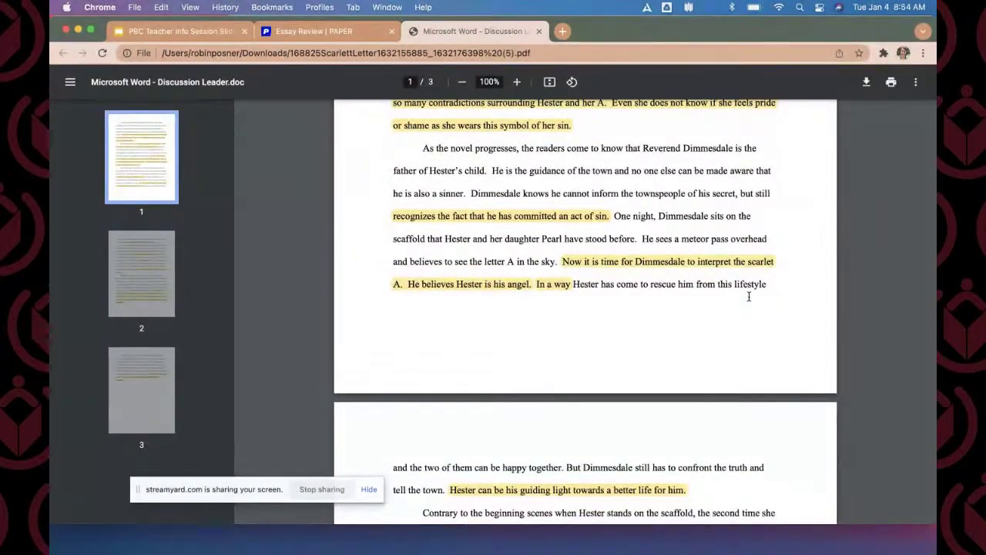
pyautogui.scroll(1, 748, 296)
pyautogui.scroll(-9, 748, 297)
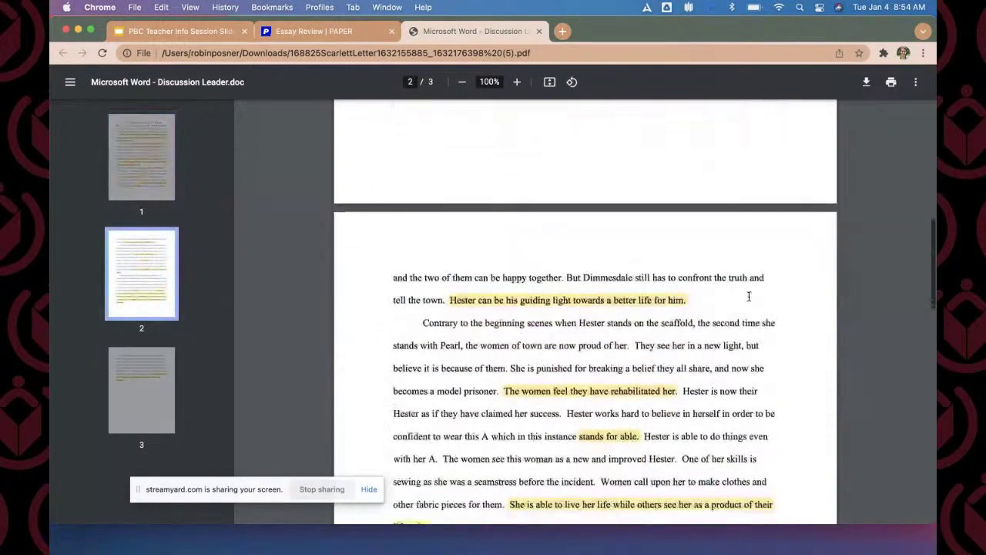
pyautogui.moveTo(603, 270)
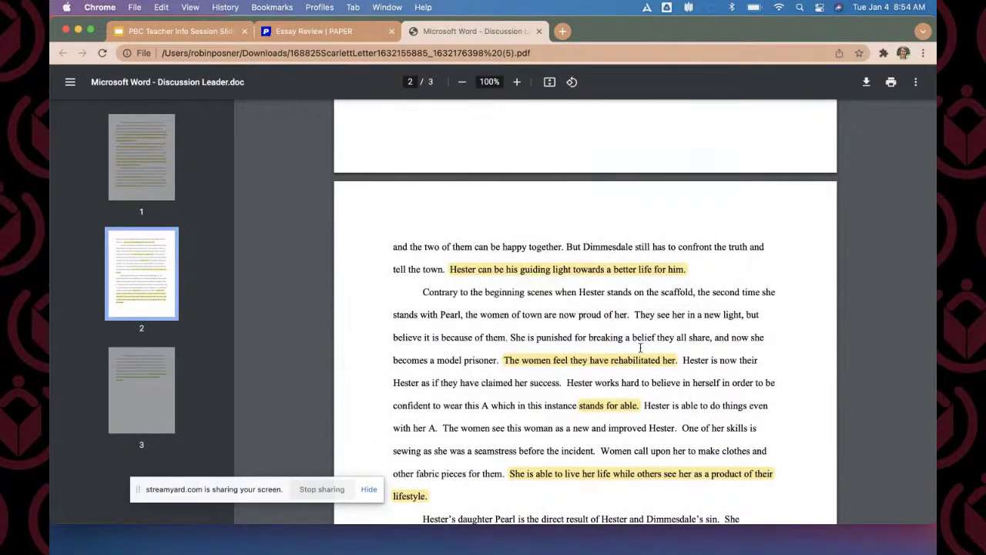
pyautogui.moveTo(637, 358)
pyautogui.scroll(-4, 637, 357)
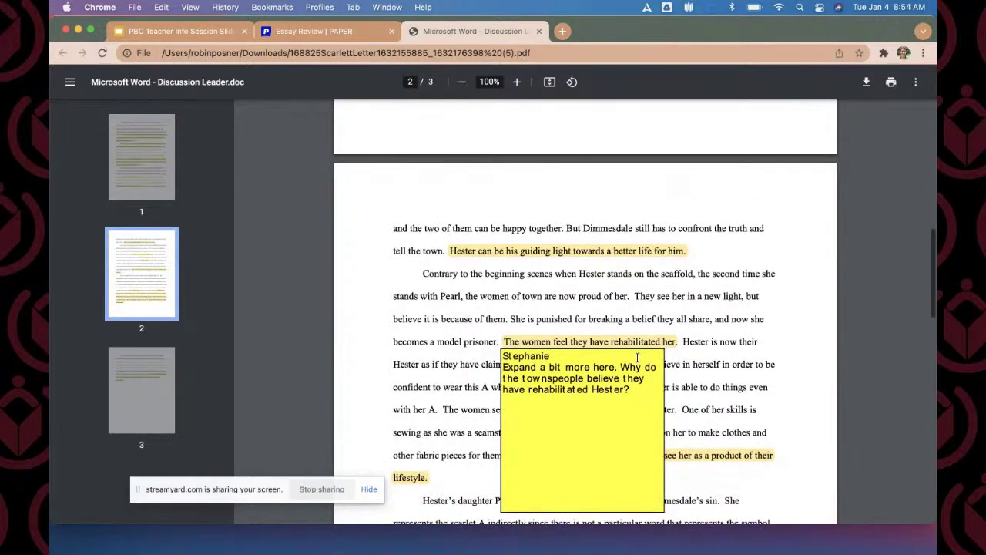
pyautogui.moveTo(704, 391)
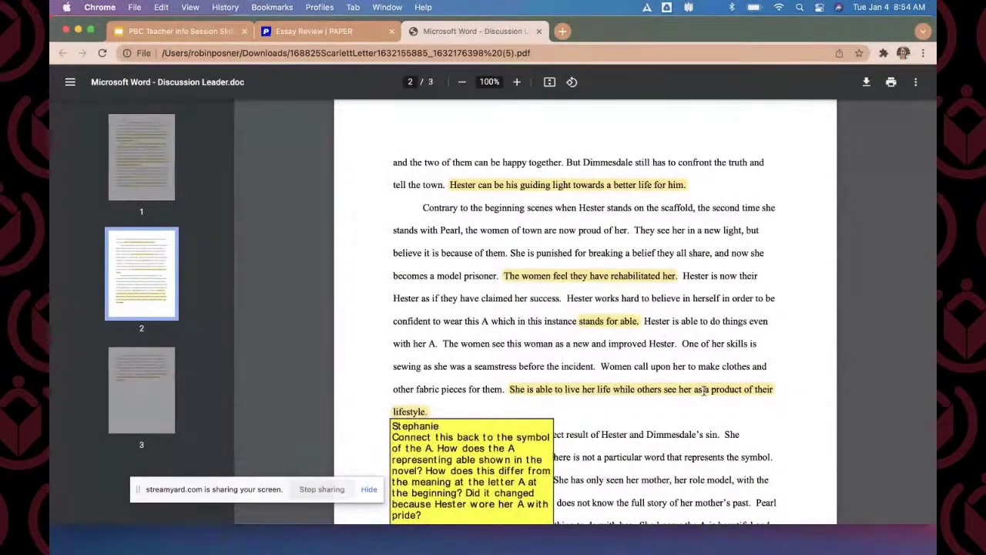